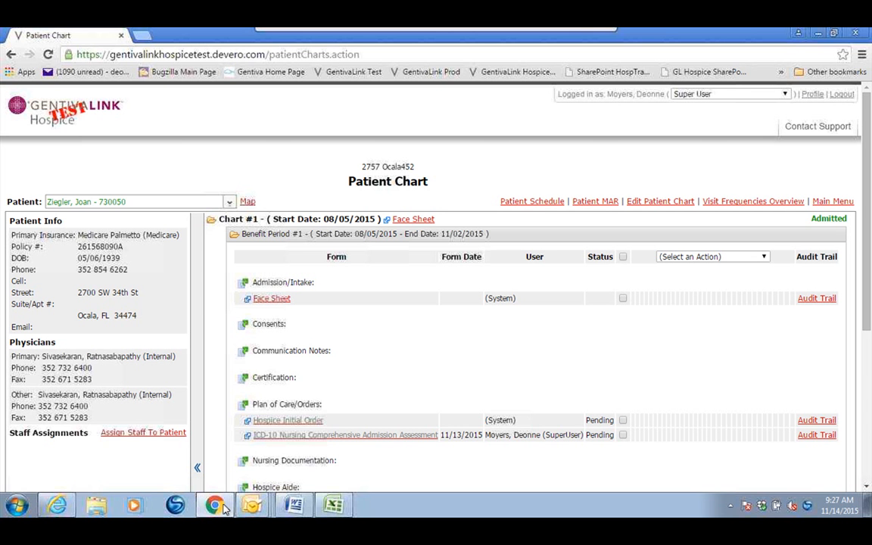
# - Open the patient's ICD-10 Nursing Comprehensive Admission Assessment and view the Physician Orders on page 8
pyautogui.scroll(-3, 452, 335)
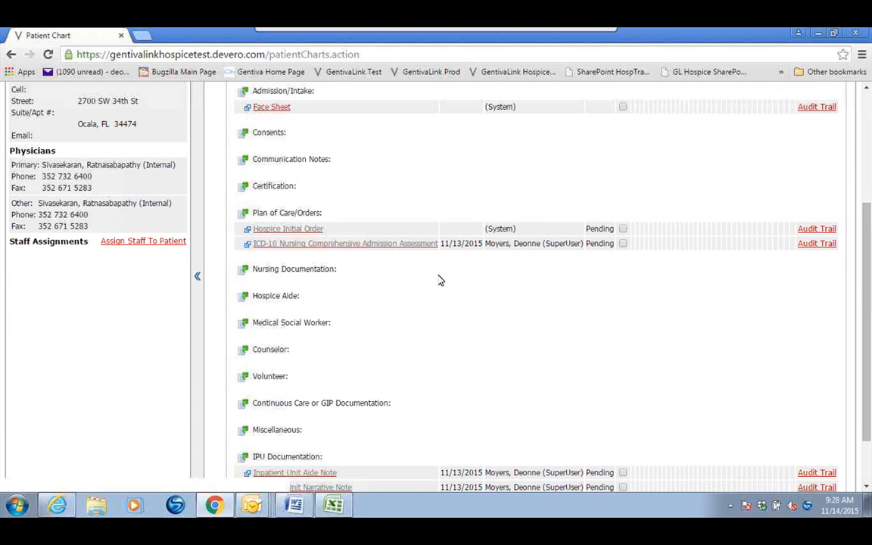
pyautogui.click(422, 244)
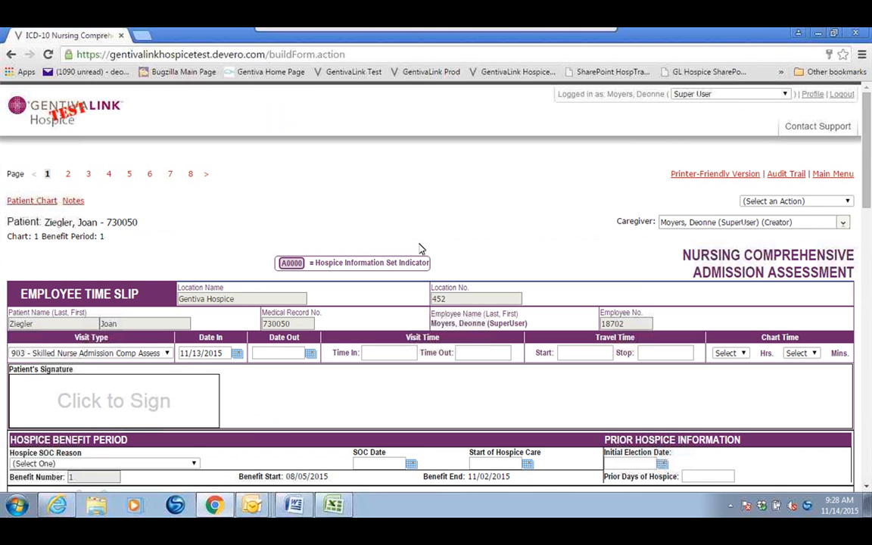
pyautogui.scroll(-1, 421, 249)
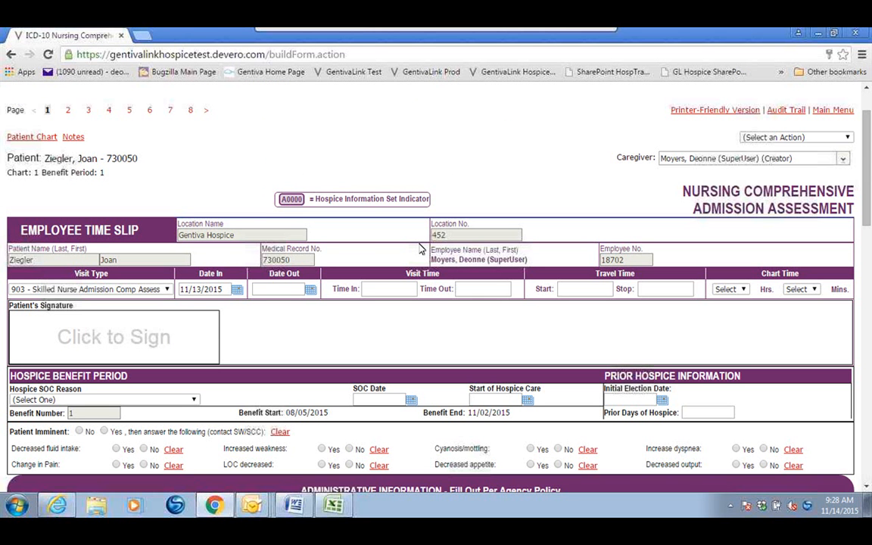
pyautogui.click(194, 113)
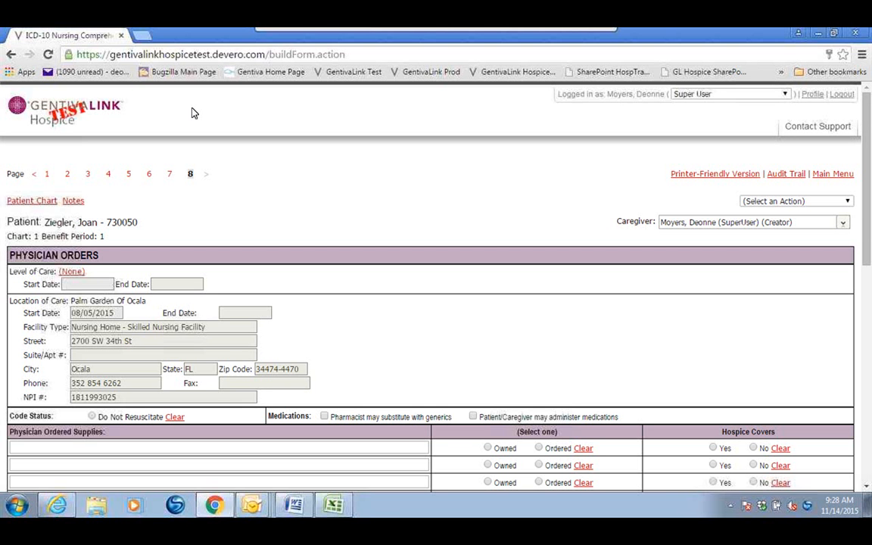
pyautogui.scroll(-1, 406, 234)
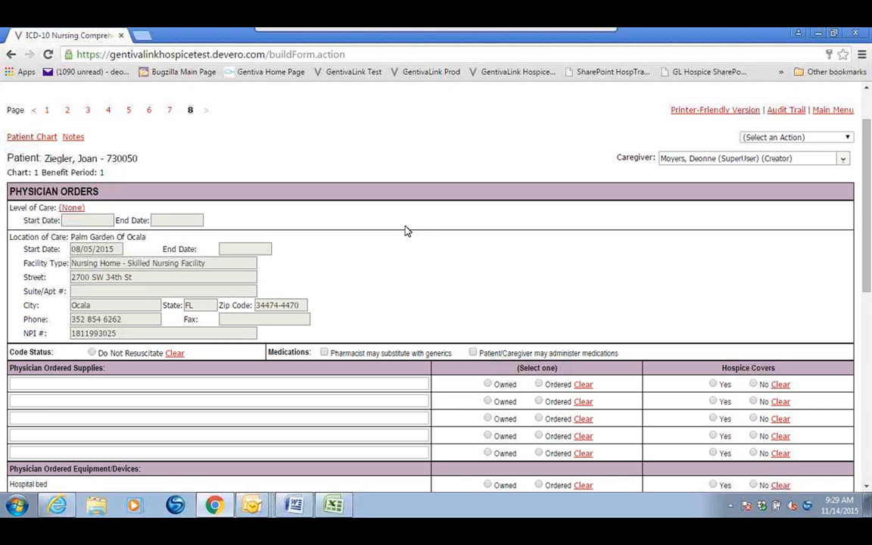
# - Try to save the Level of Care entry in the Physician Orders without a level or start time
pyautogui.click(73, 208)
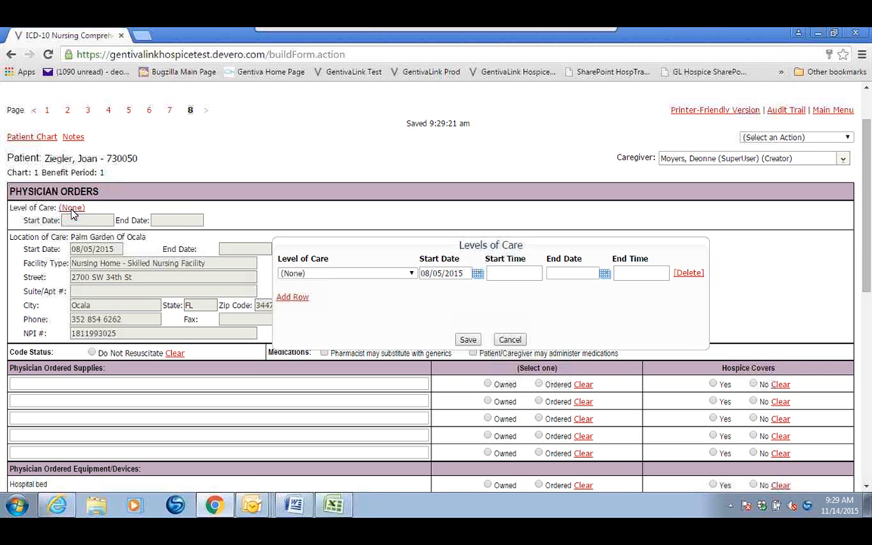
pyautogui.click(411, 273)
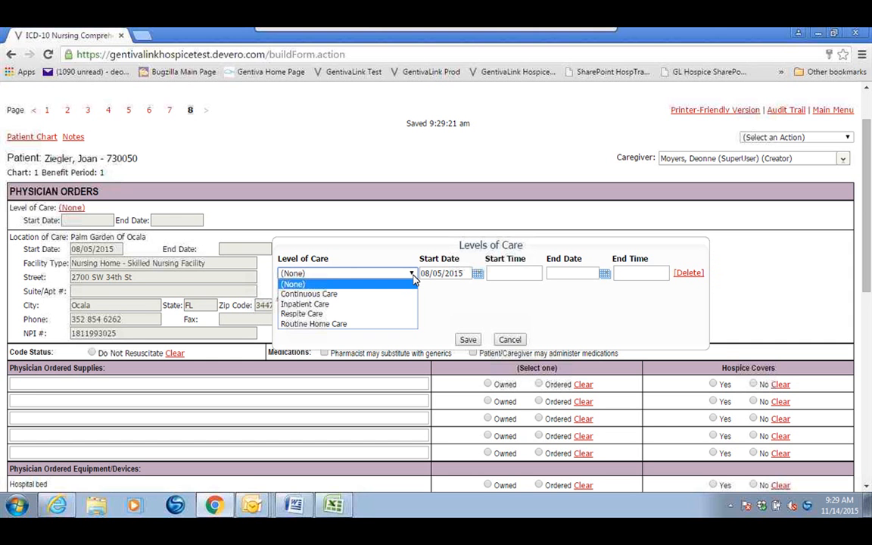
pyautogui.click(413, 277)
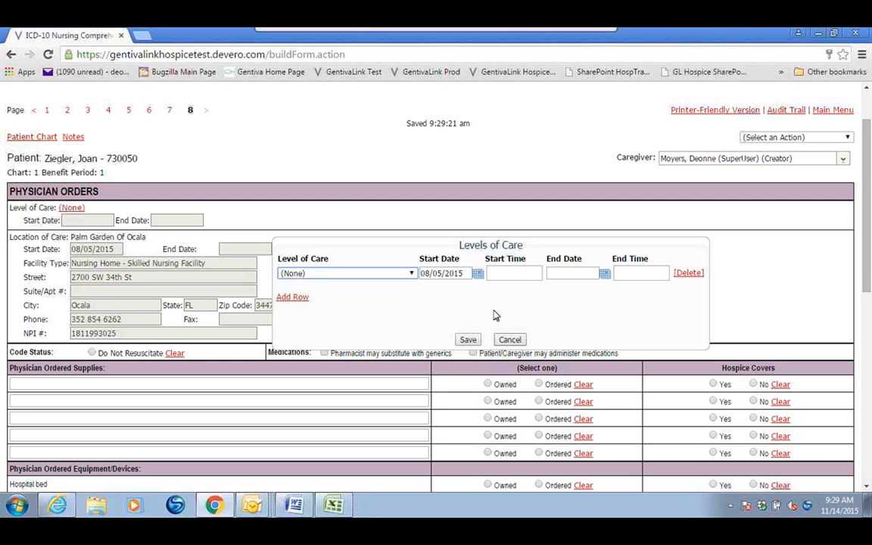
pyautogui.click(468, 340)
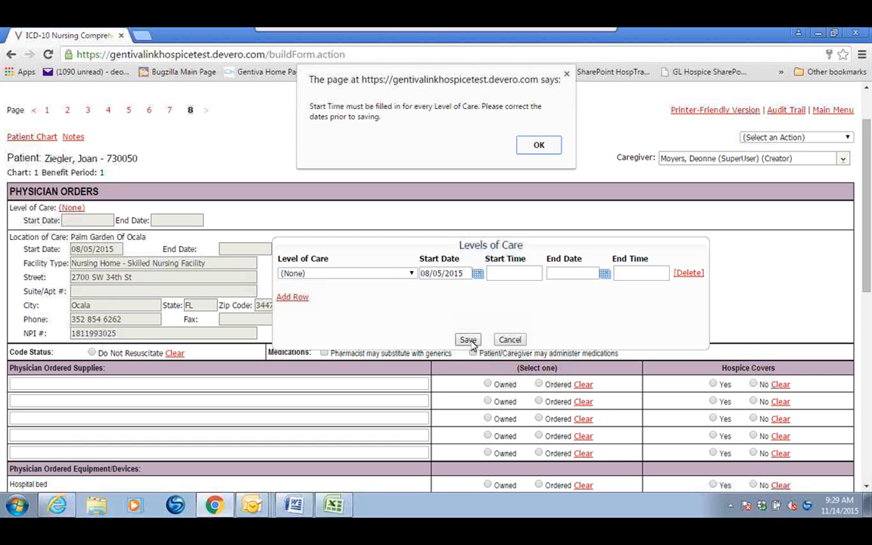
pyautogui.click(544, 148)
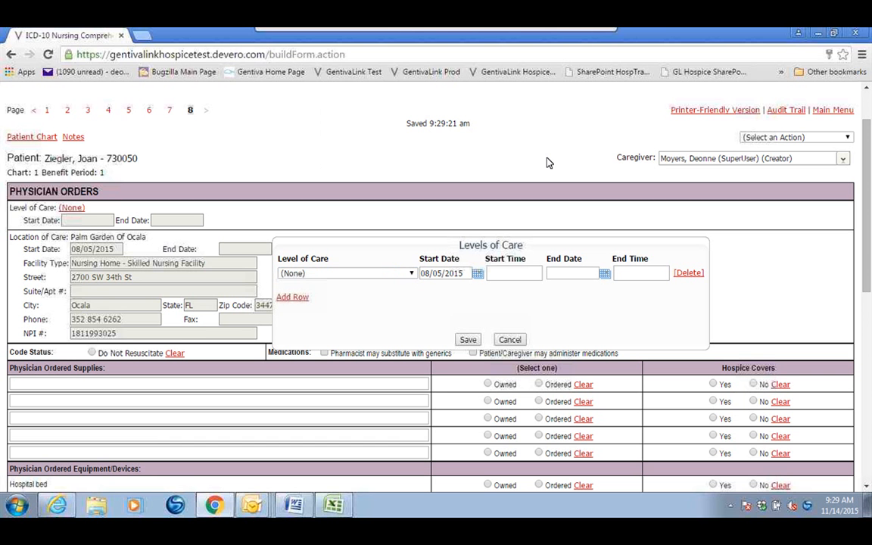
pyautogui.click(510, 341)
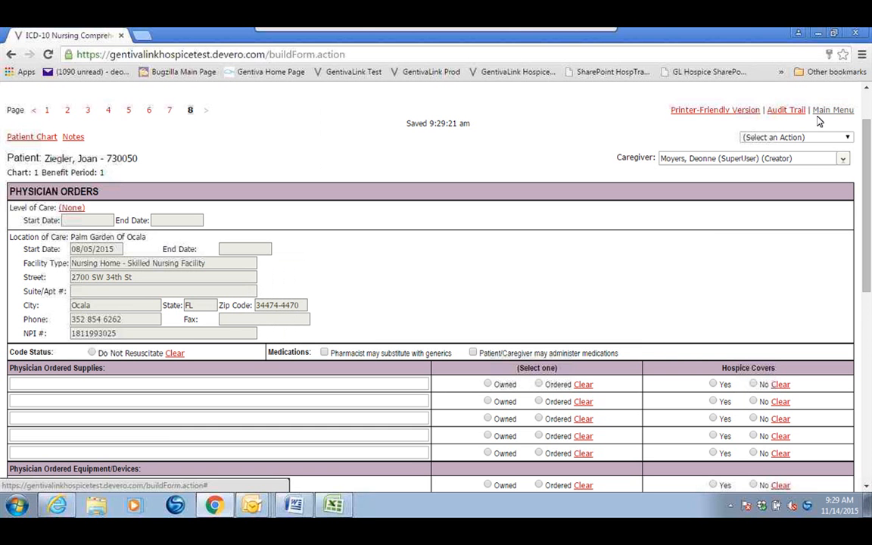
# - Leave the assessment for the patient chart and open the Inpatient Unit Aide Note under IPU Documentation
pyautogui.click(830, 113)
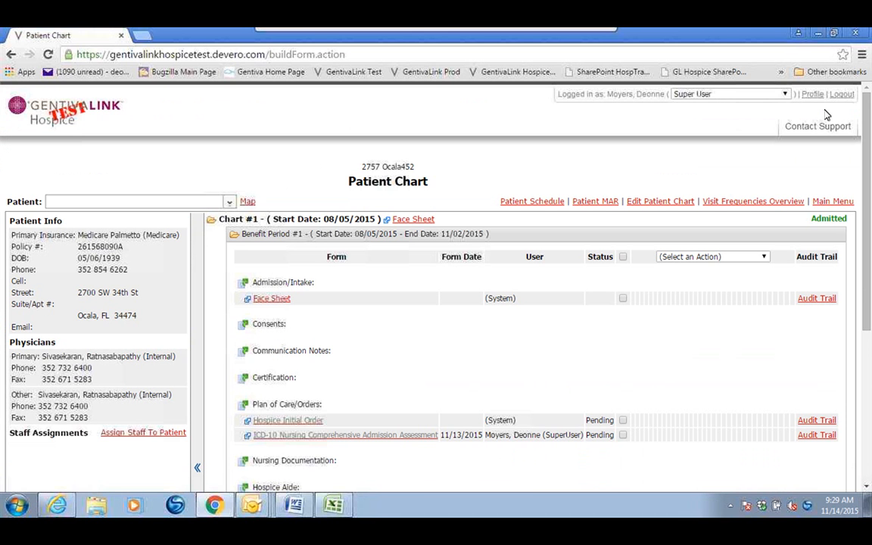
pyautogui.scroll(-3, 827, 114)
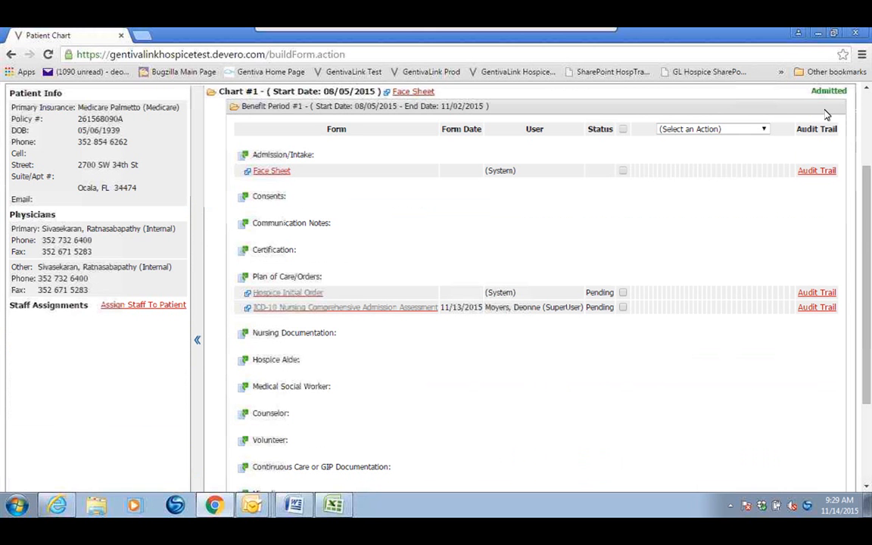
pyautogui.scroll(-3, 405, 373)
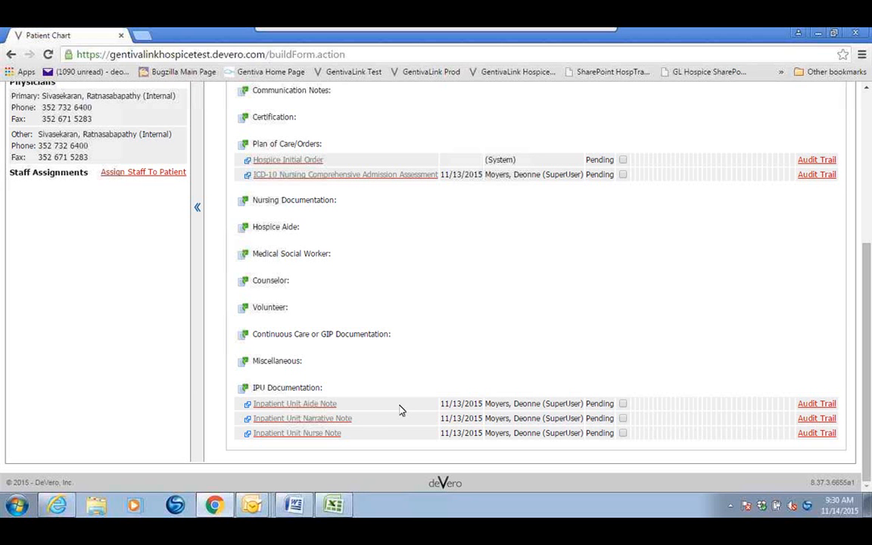
pyautogui.click(310, 405)
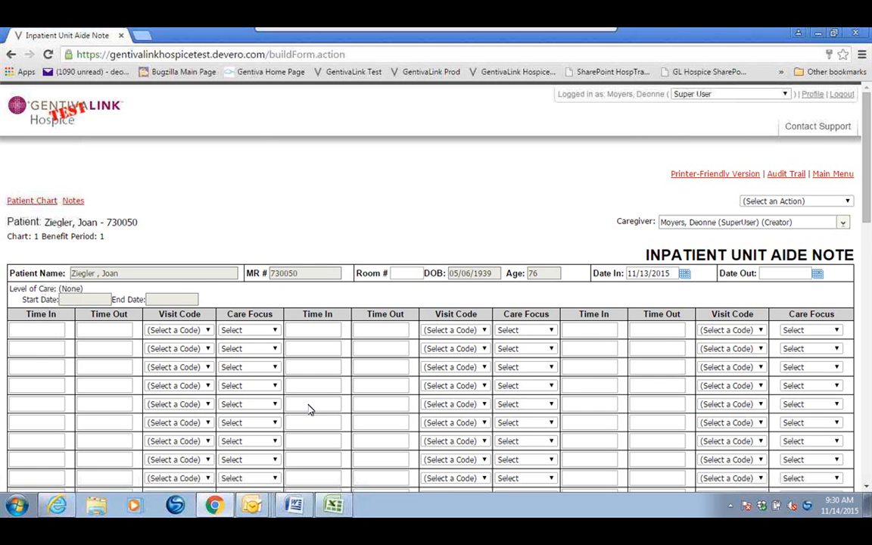
# - Set the first visit row's Time In to 8:15 AM and Time Out to 8:45 AM
pyautogui.scroll(-3, 308, 409)
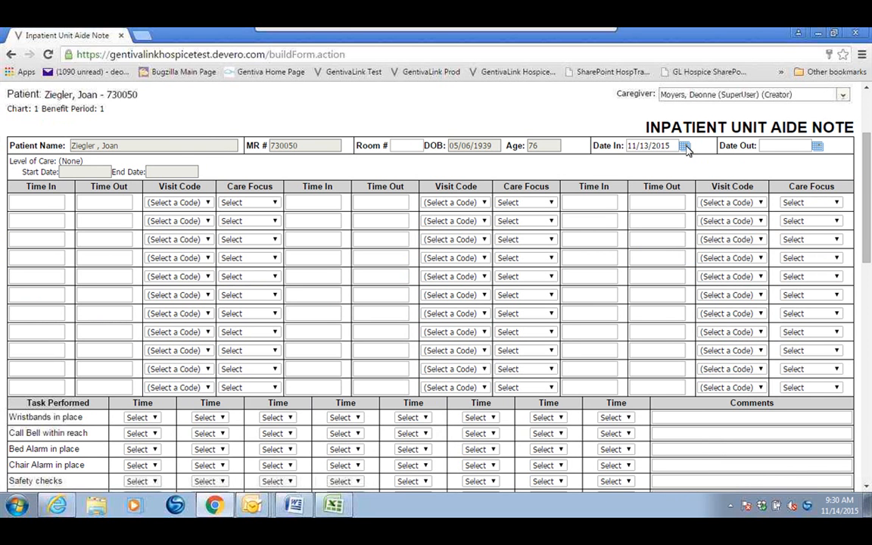
pyautogui.click(819, 148)
pyautogui.scroll(-1, 207, 297)
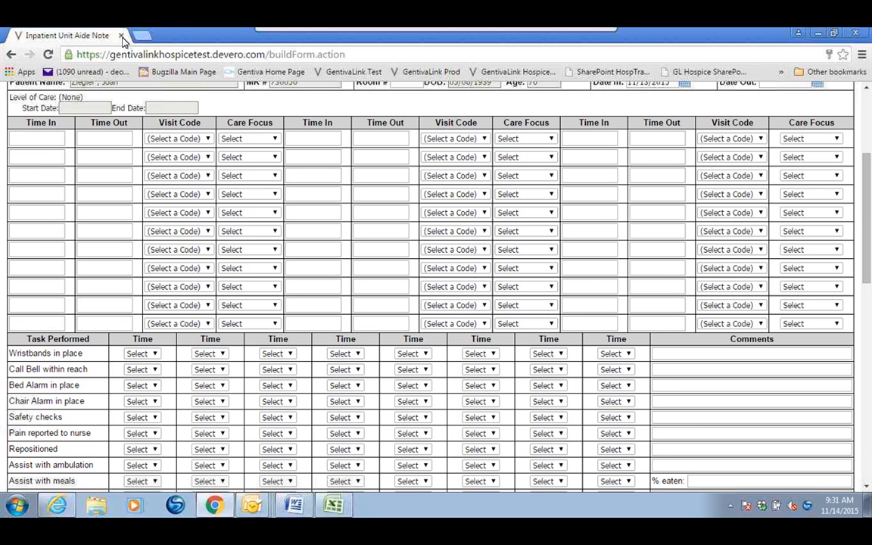
pyautogui.click(50, 144)
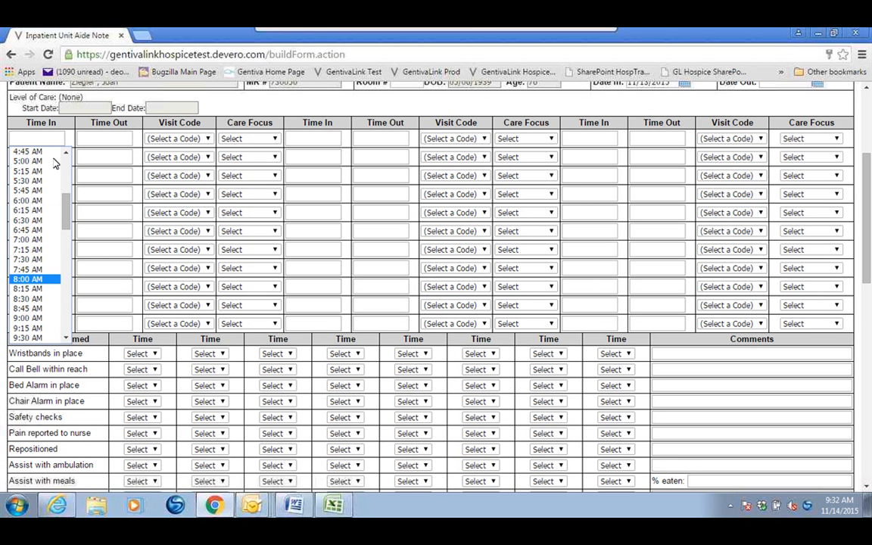
pyautogui.click(49, 289)
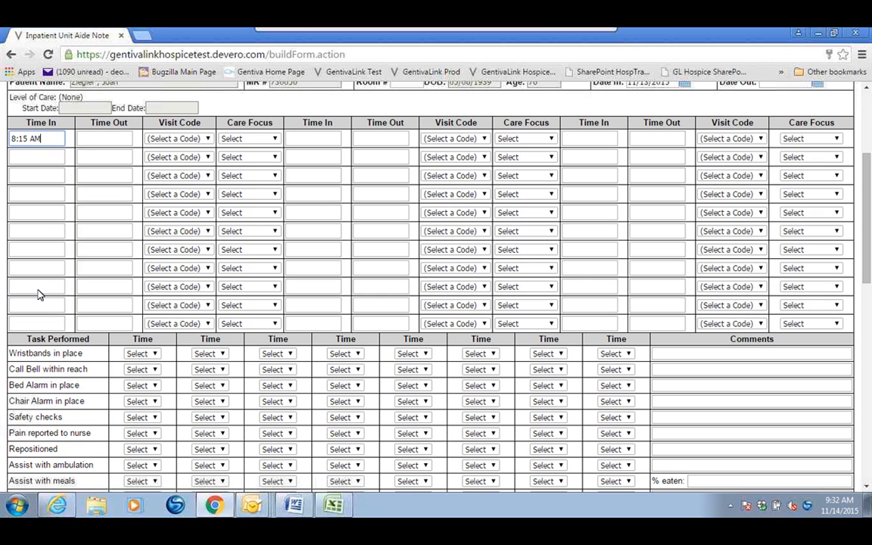
pyautogui.click(116, 140)
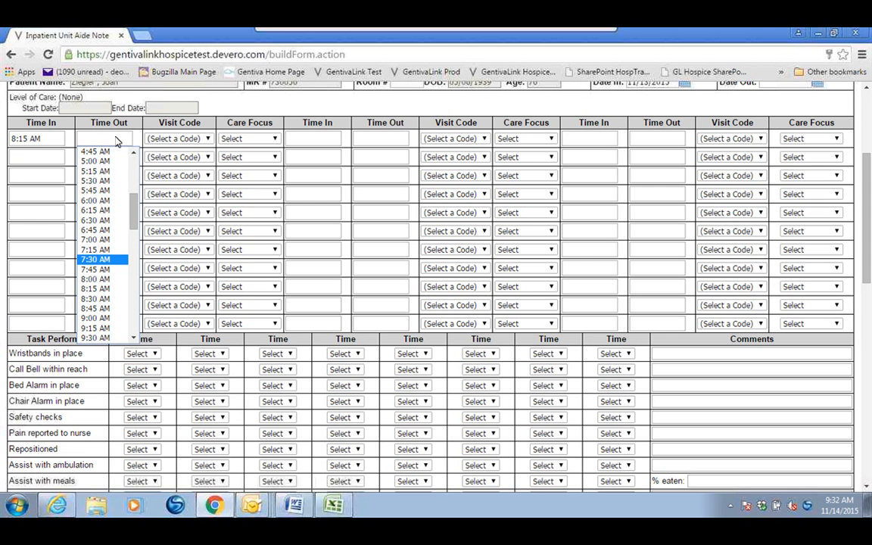
pyautogui.click(91, 308)
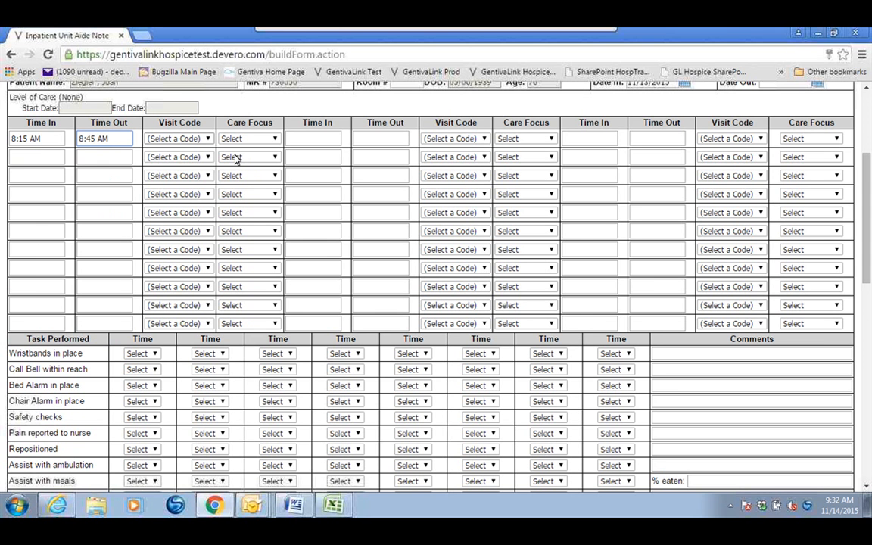
# - Set the first visit row's Visit Code to 863 - HAGIP and its Care Focus to Personal Care
pyautogui.click(208, 139)
pyautogui.press('Down')
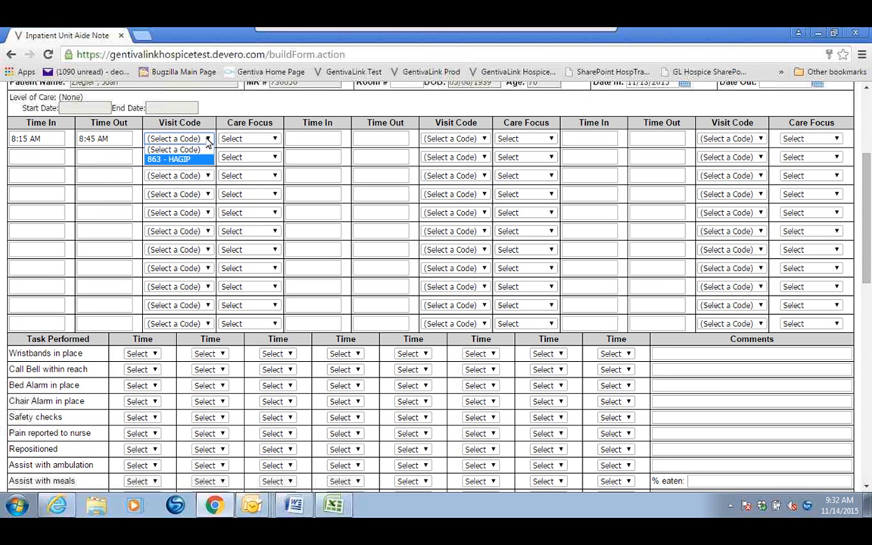
pyautogui.press('Return')
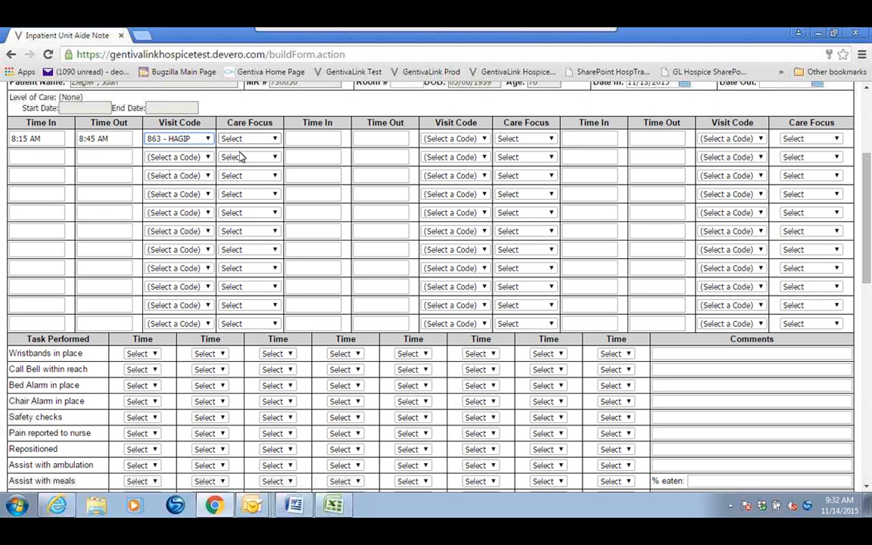
pyautogui.click(274, 139)
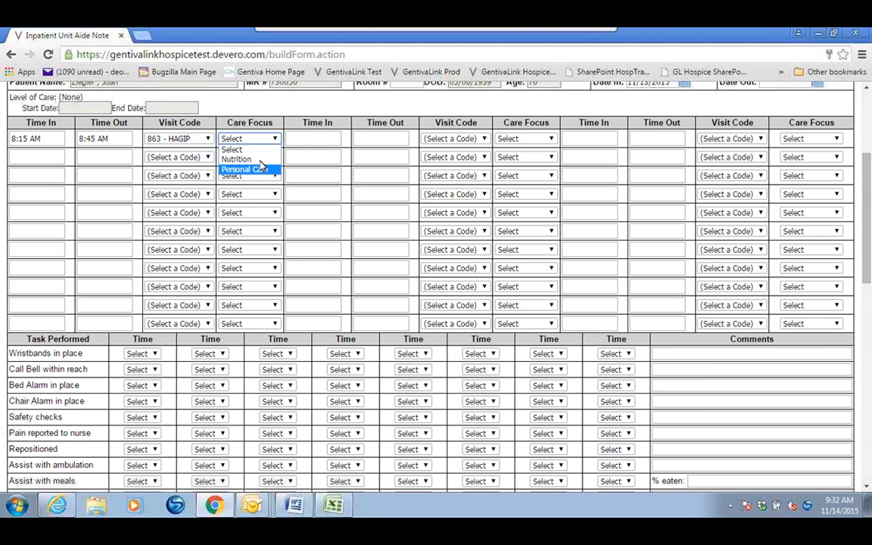
pyautogui.click(261, 168)
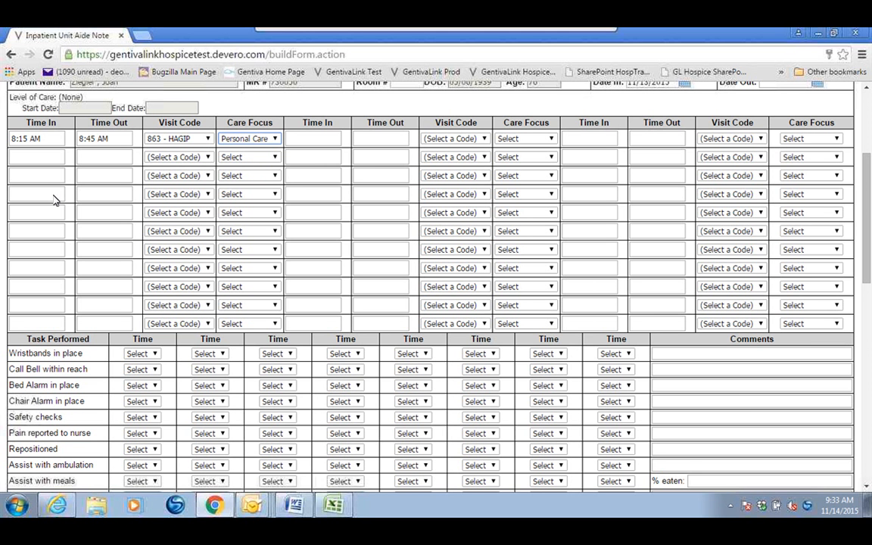
# - Record the Wristbands in place task at hours 8, 10 and 12 in its first three Time columns
pyautogui.scroll(-1, 55, 201)
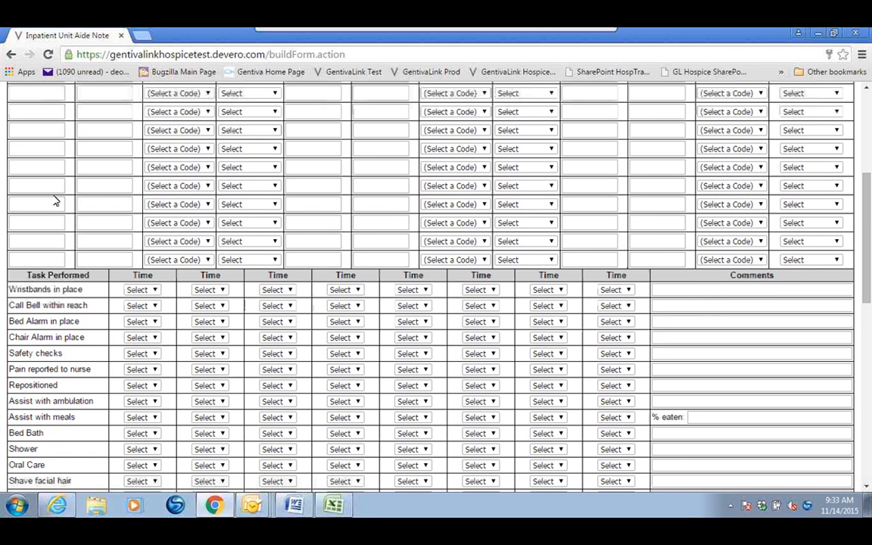
pyautogui.scroll(-2, 54, 201)
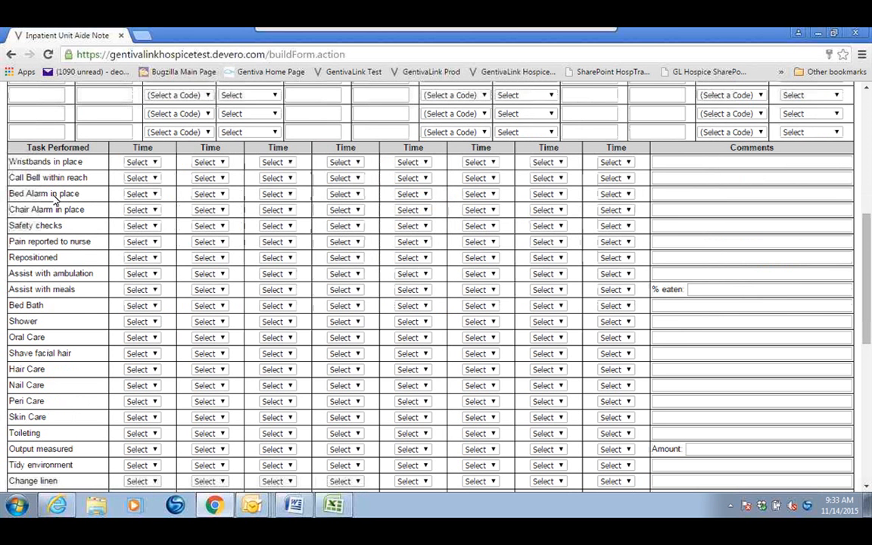
pyautogui.scroll(-1, 287, 194)
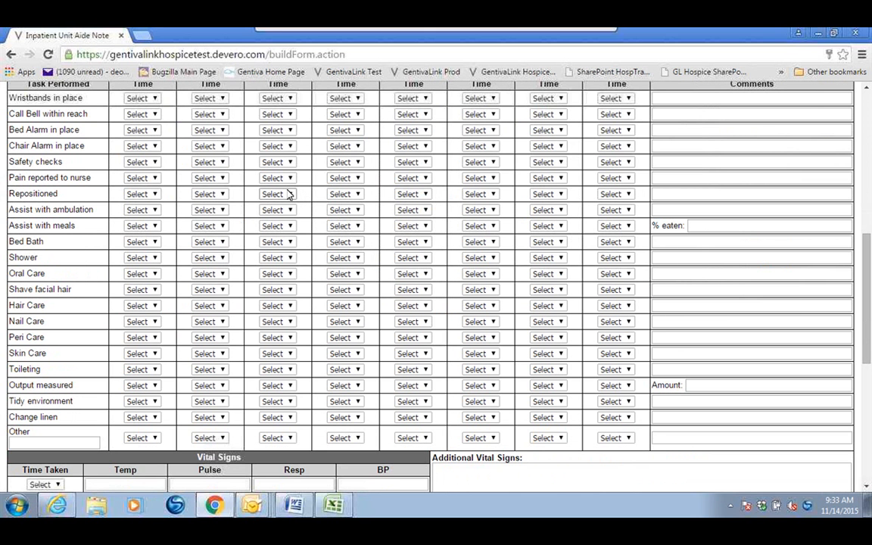
pyautogui.scroll(1, 163, 89)
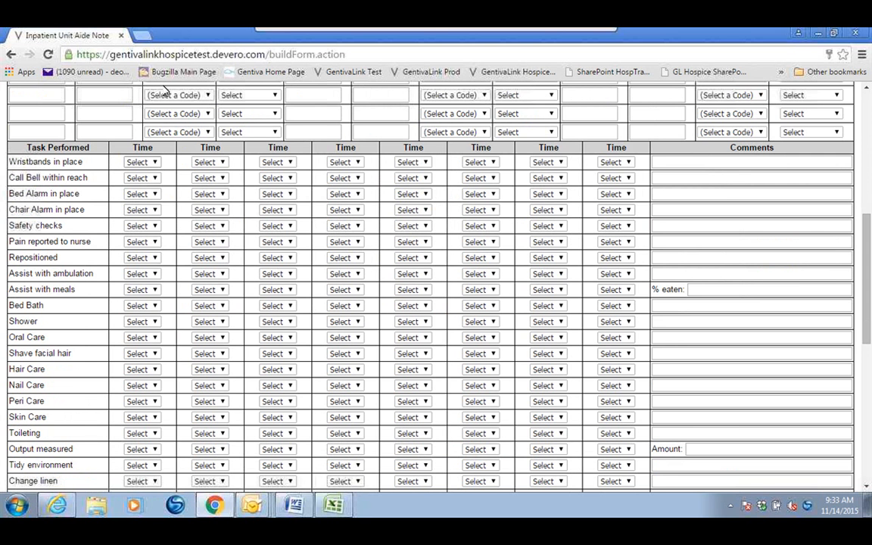
pyautogui.click(154, 162)
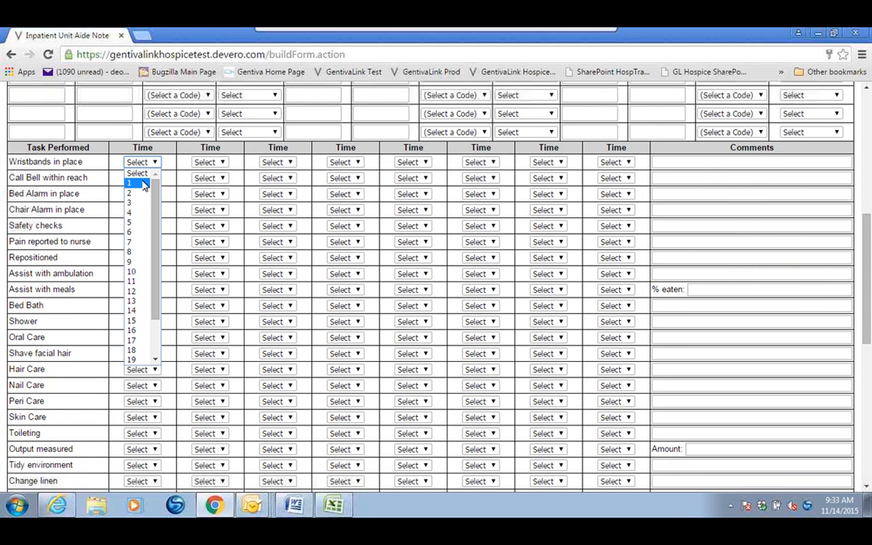
pyautogui.press('7')
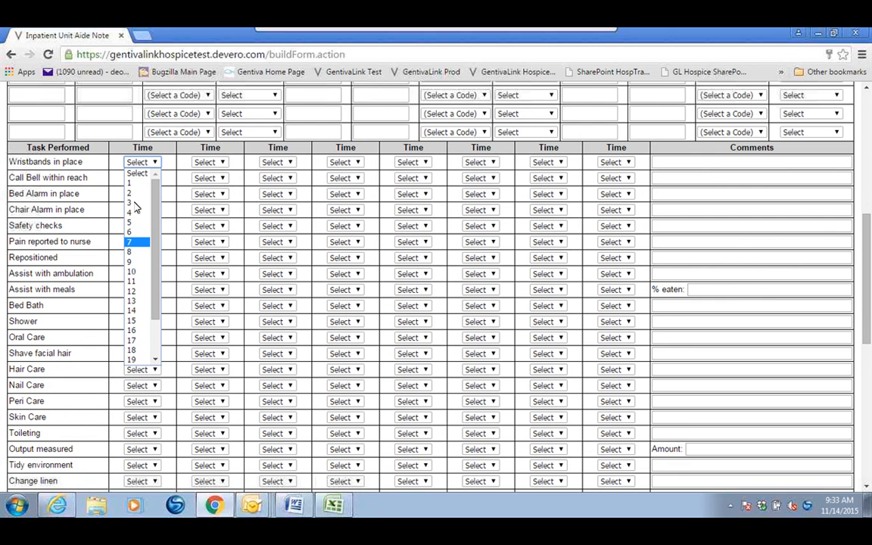
pyautogui.click(140, 253)
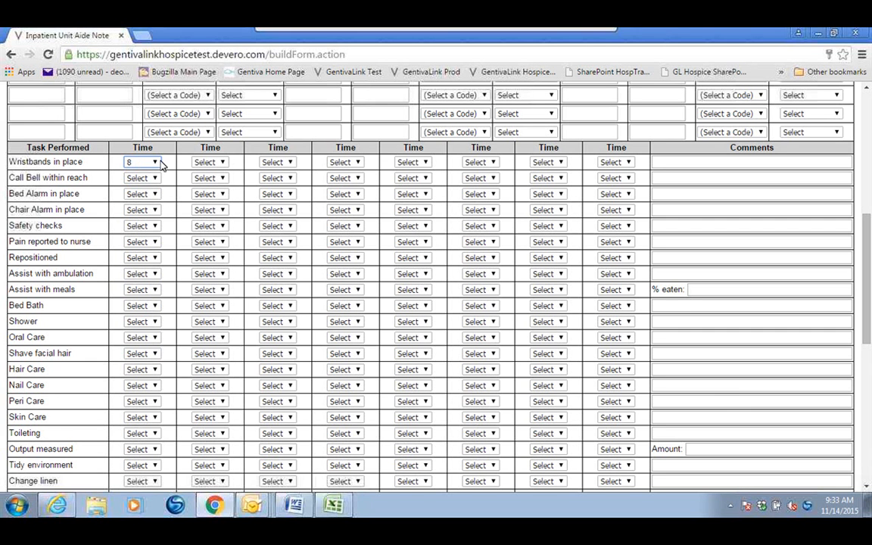
pyautogui.click(224, 162)
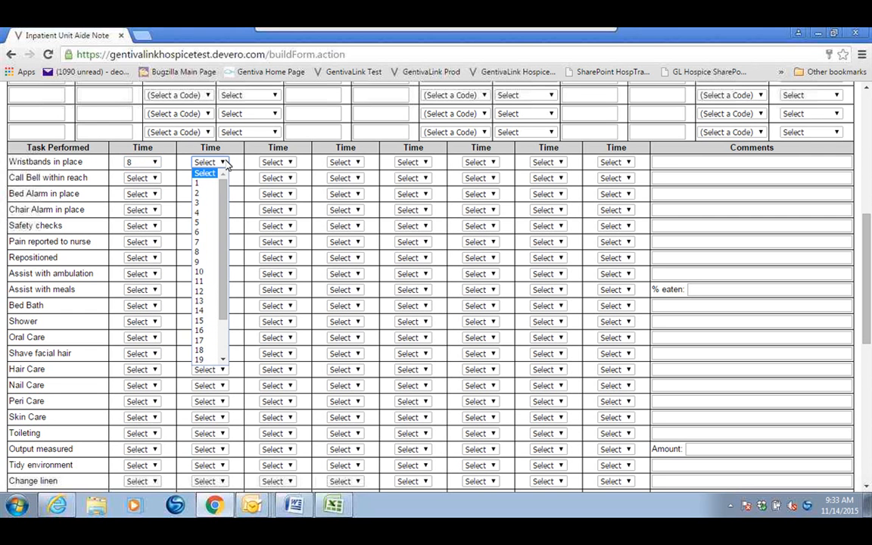
pyautogui.click(199, 271)
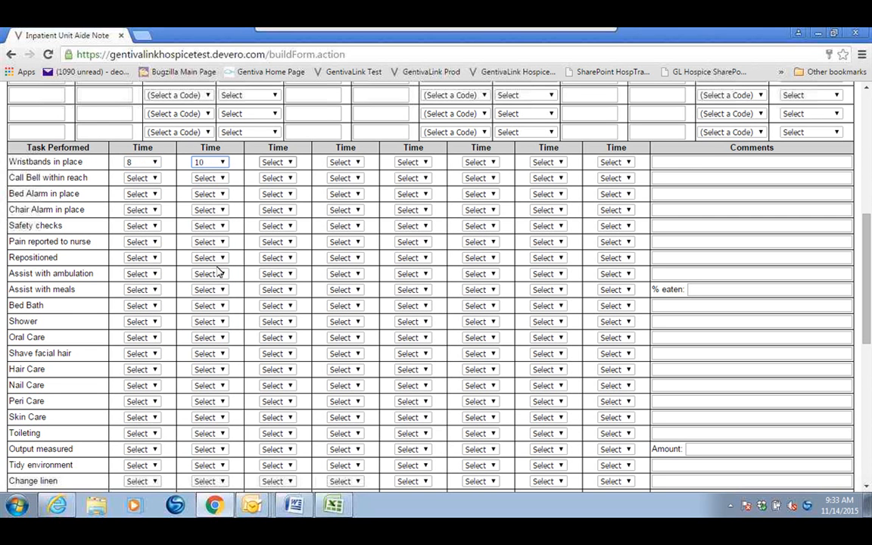
pyautogui.click(291, 163)
pyautogui.click(279, 289)
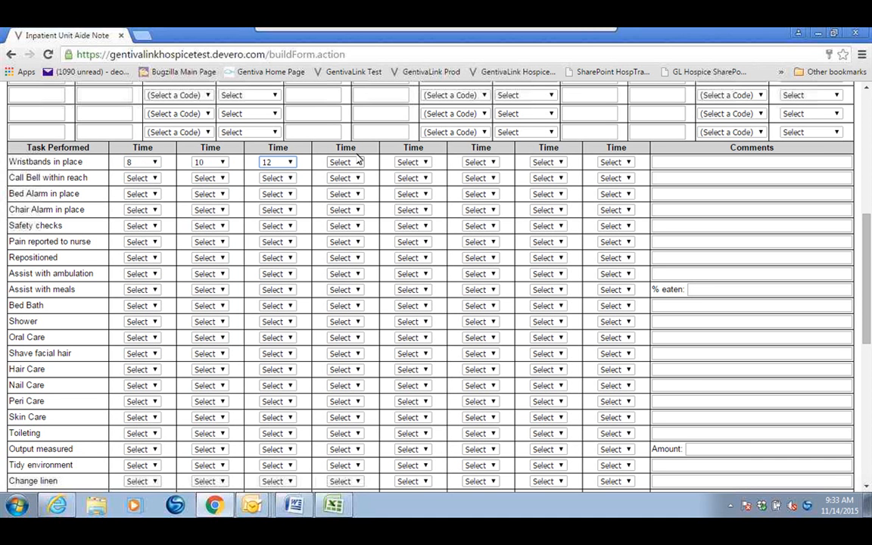
# - Record Assist with meals with "Breakfast 50%" as the % eaten and 8 in its first Time column
pyautogui.click(726, 164)
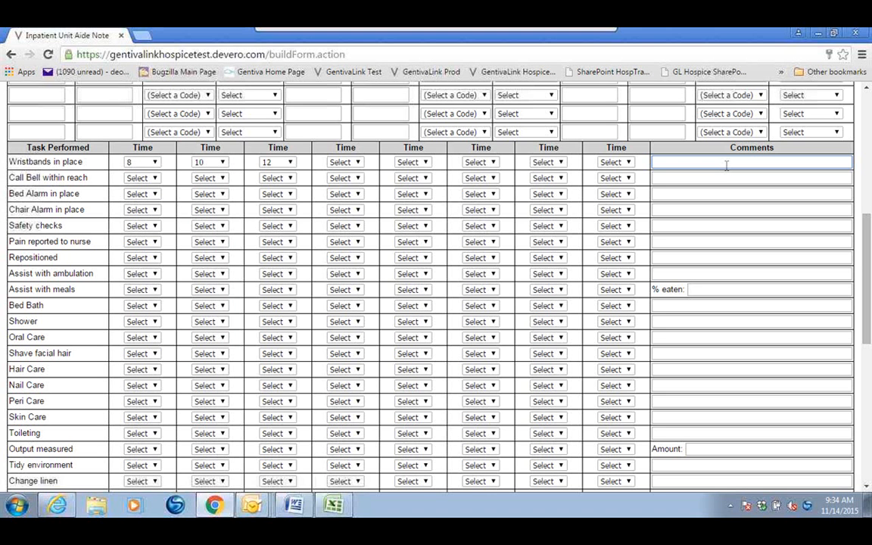
pyautogui.scroll(-1, 726, 165)
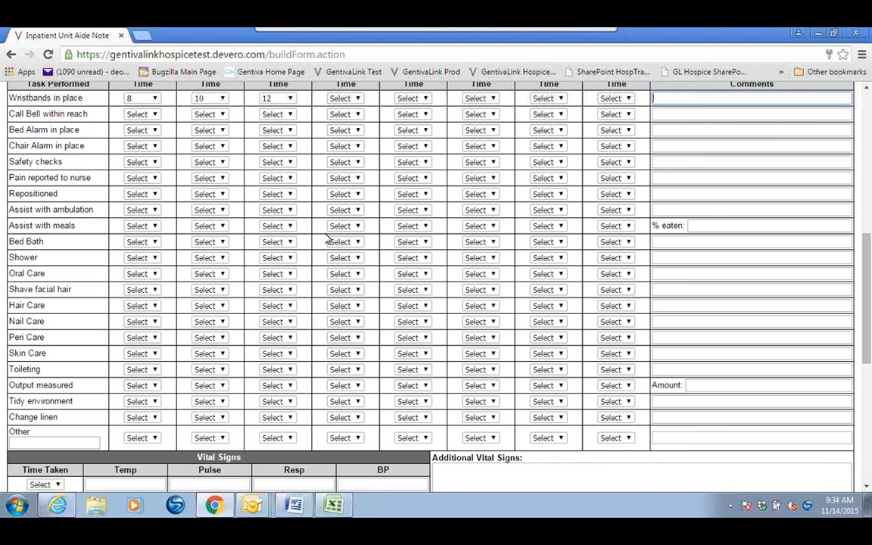
pyautogui.click(716, 228)
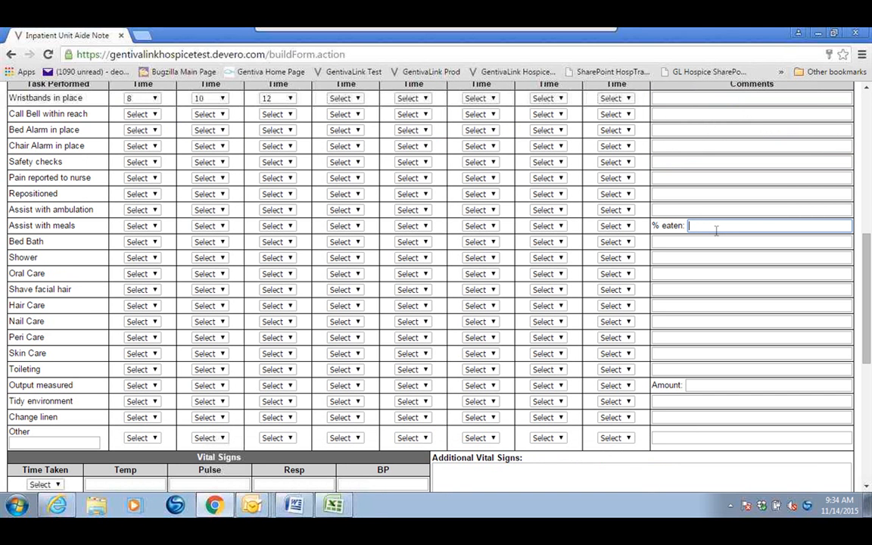
pyautogui.write('Breakfast 50%')
pyautogui.scroll(-2, 715, 232)
pyautogui.click(151, 162)
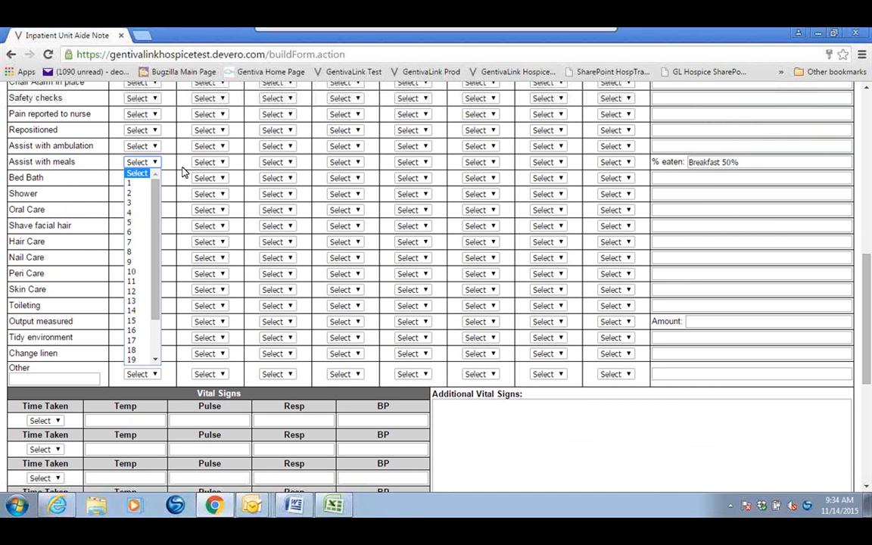
pyautogui.click(131, 251)
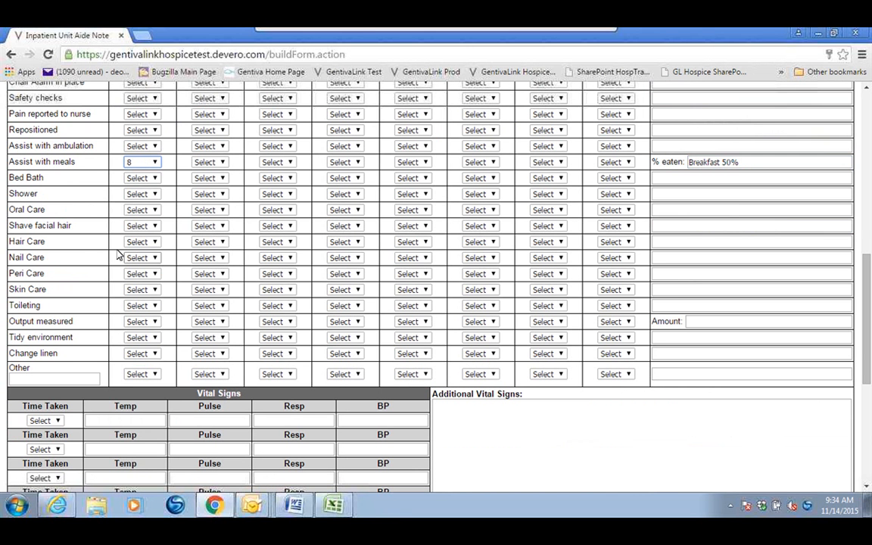
# - Enter a Temp of 98 in the first Vital Signs row
pyautogui.click(565, 450)
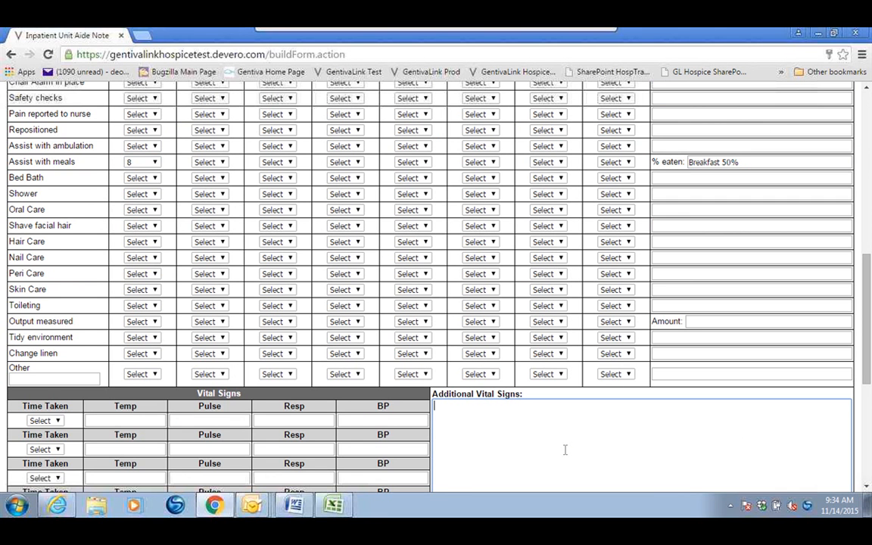
pyautogui.scroll(-4, 565, 450)
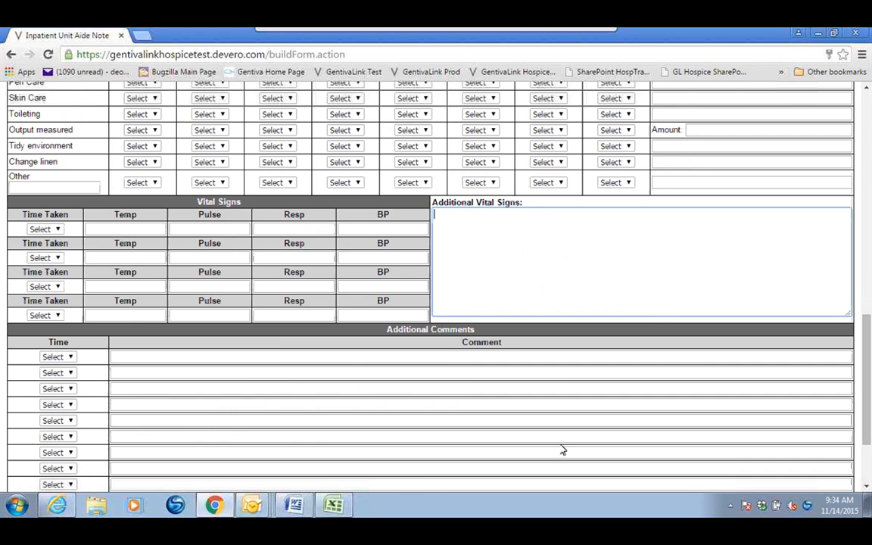
pyautogui.click(59, 231)
pyautogui.click(60, 232)
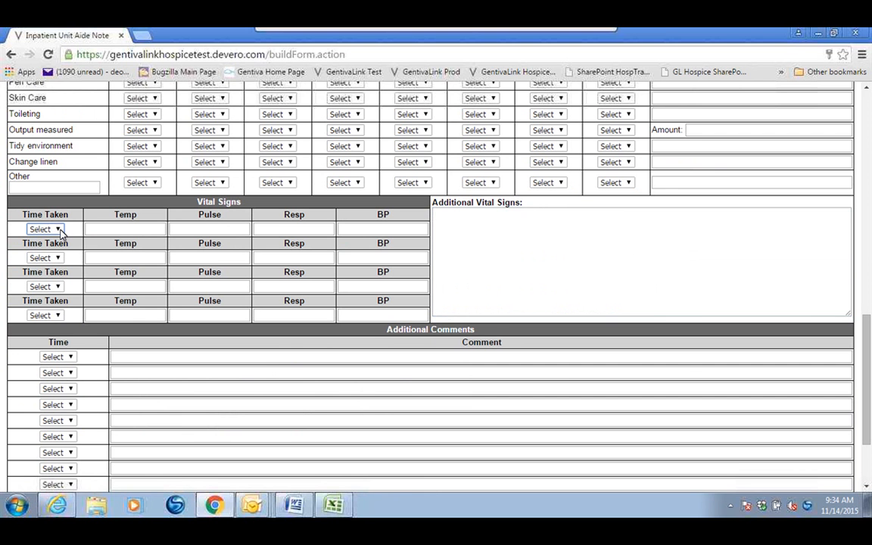
pyautogui.click(134, 231)
pyautogui.write('98')
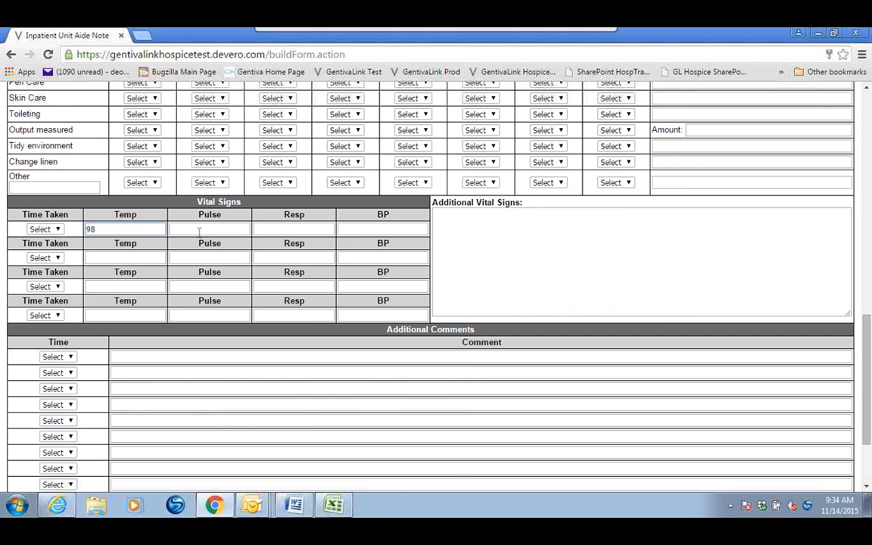
# - Save the aide note and open the Inpatient Unit Narrative Note under IPU Documentation
pyautogui.scroll(-1, 199, 231)
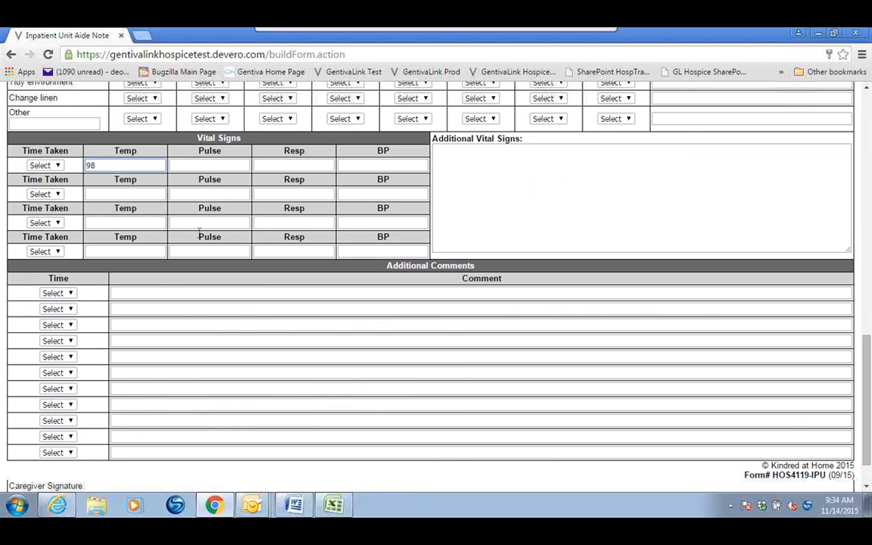
pyautogui.scroll(-1, 199, 233)
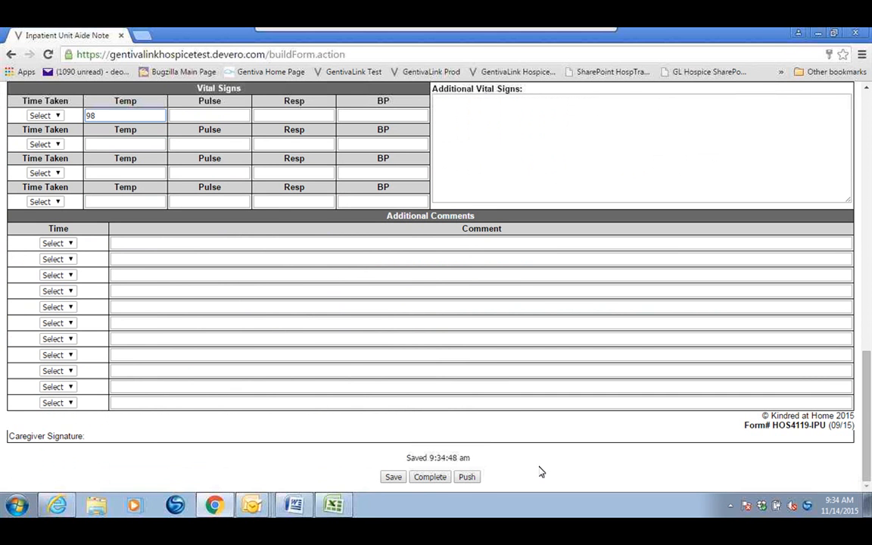
pyautogui.click(501, 440)
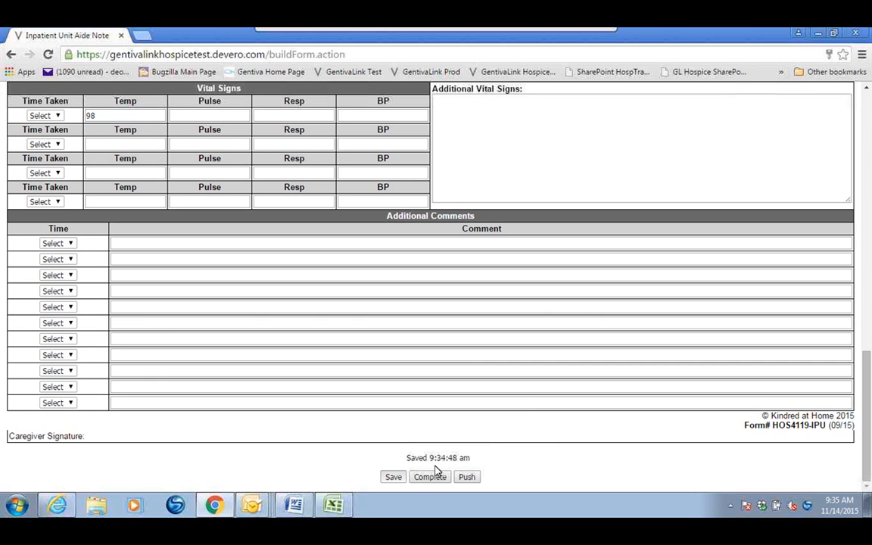
pyautogui.click(395, 477)
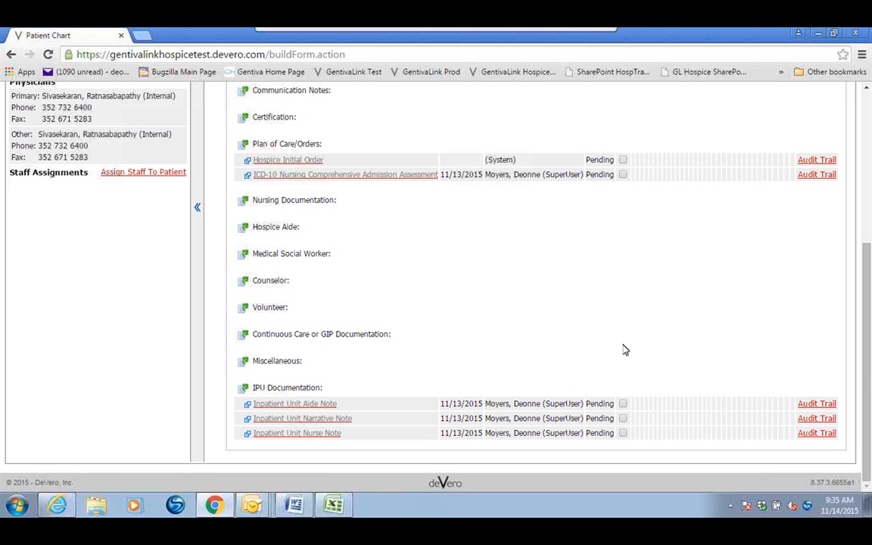
pyautogui.click(281, 421)
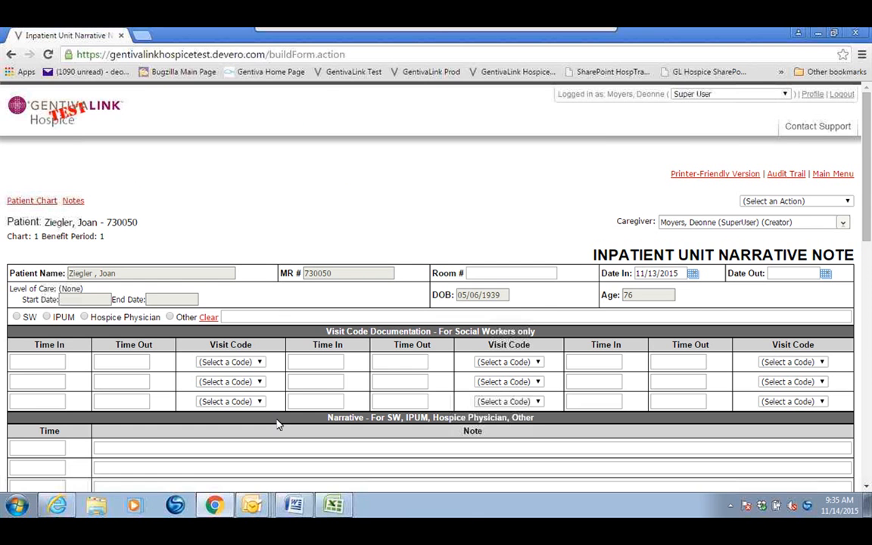
# - Set the Time In of the first social worker visit row to 9:15 AM
pyautogui.scroll(-1, 277, 425)
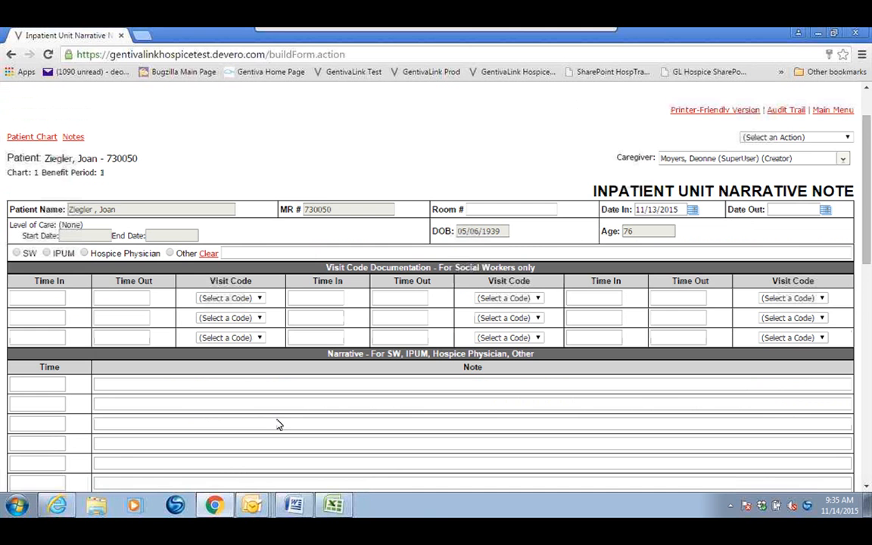
pyautogui.scroll(-1, 279, 425)
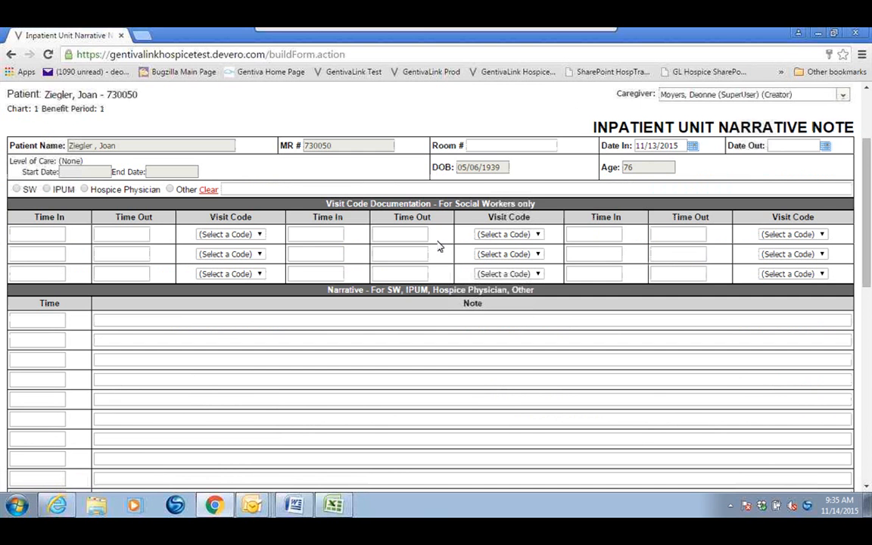
pyautogui.scroll(-1, 247, 379)
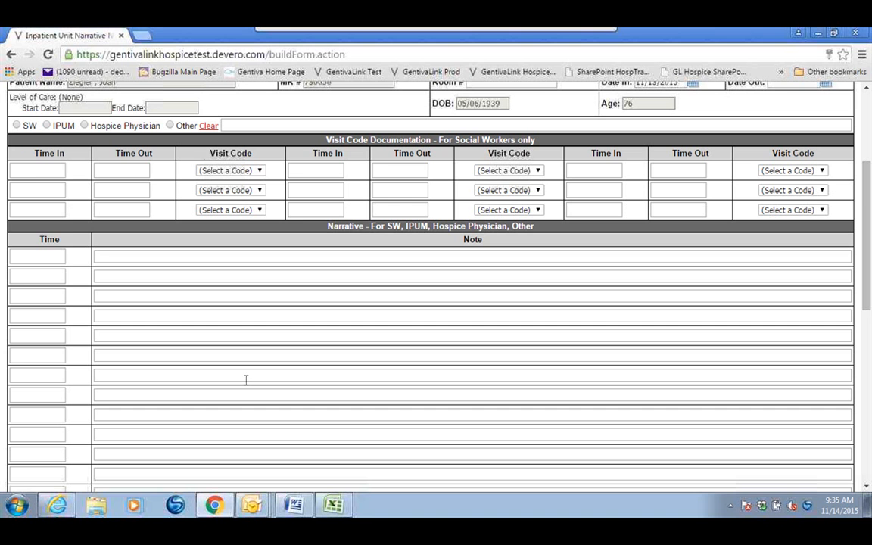
pyautogui.click(37, 171)
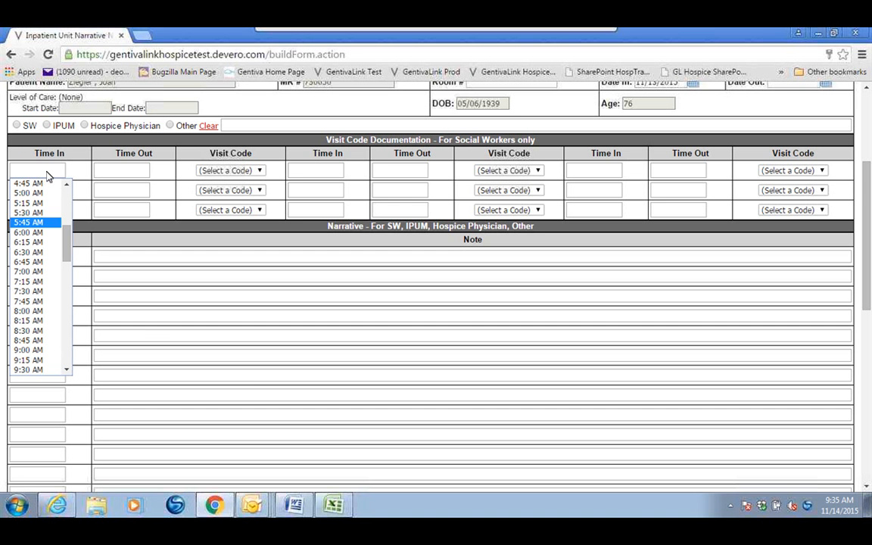
pyautogui.click(38, 361)
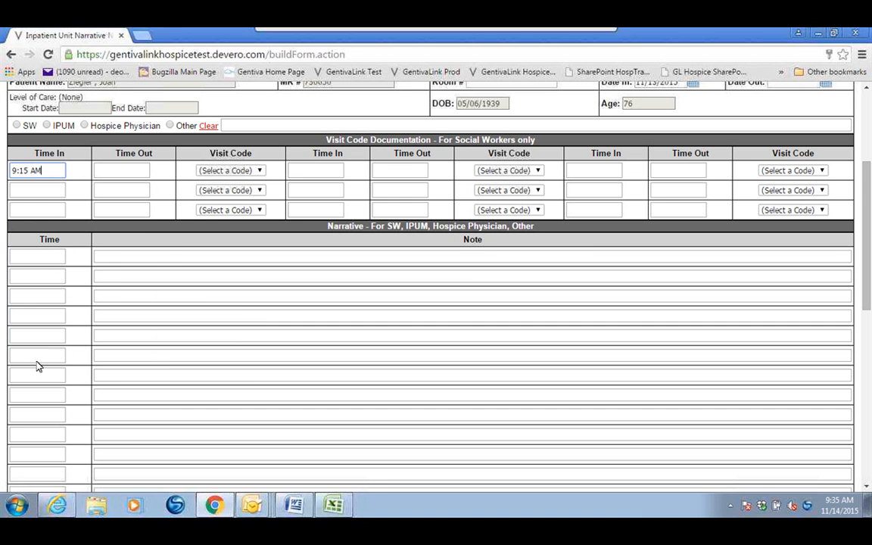
# - Try to set the first social worker visit row's Time Out to 9:30 AM
pyautogui.click(129, 173)
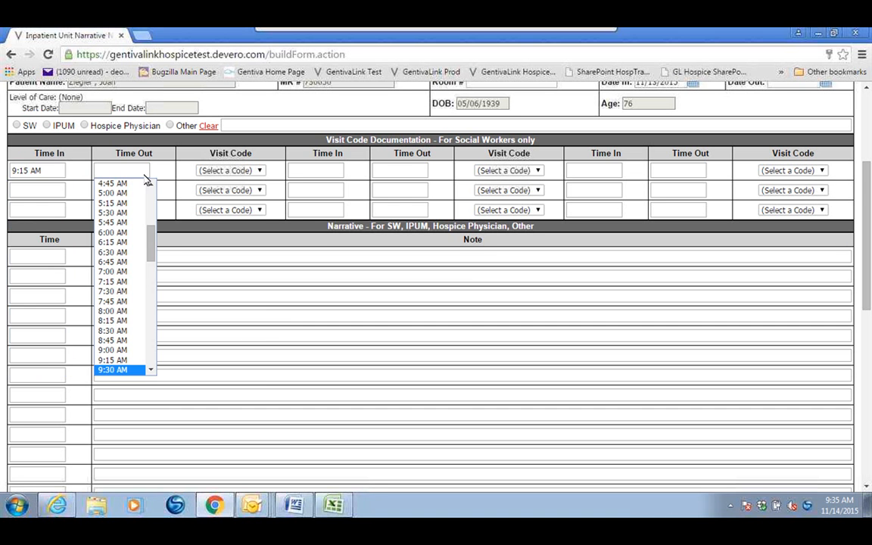
pyautogui.click(120, 368)
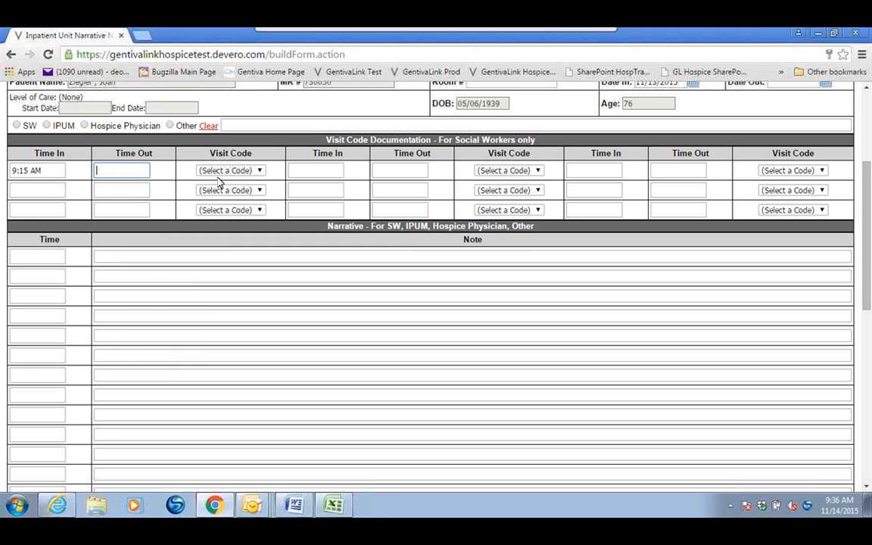
pyautogui.click(106, 171)
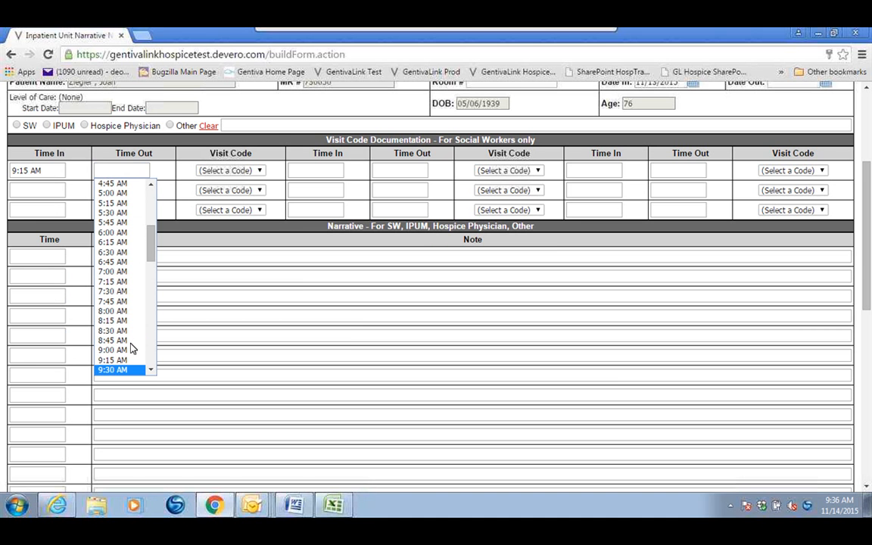
pyautogui.click(116, 370)
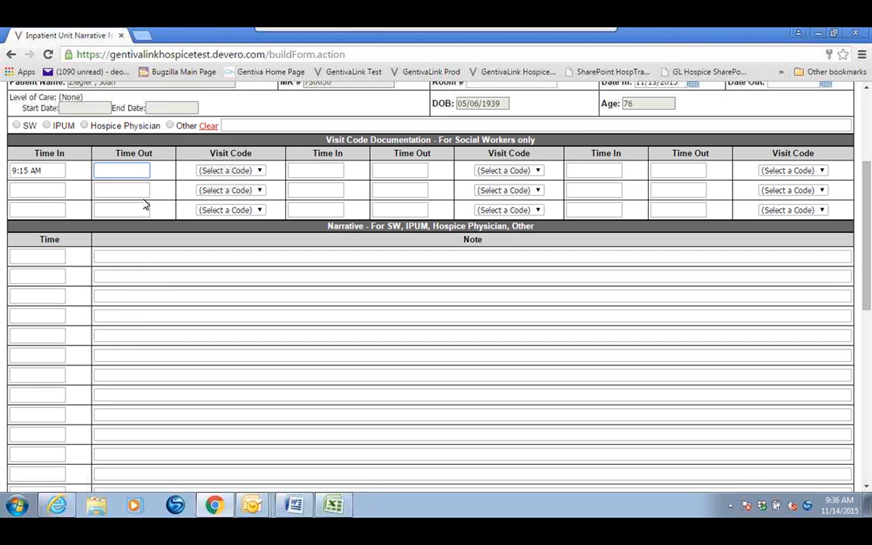
# - Set the first visit row's Visit Code to 865 - SWGIP and the first Narrative row's Time to 9:15 AM
pyautogui.click(257, 170)
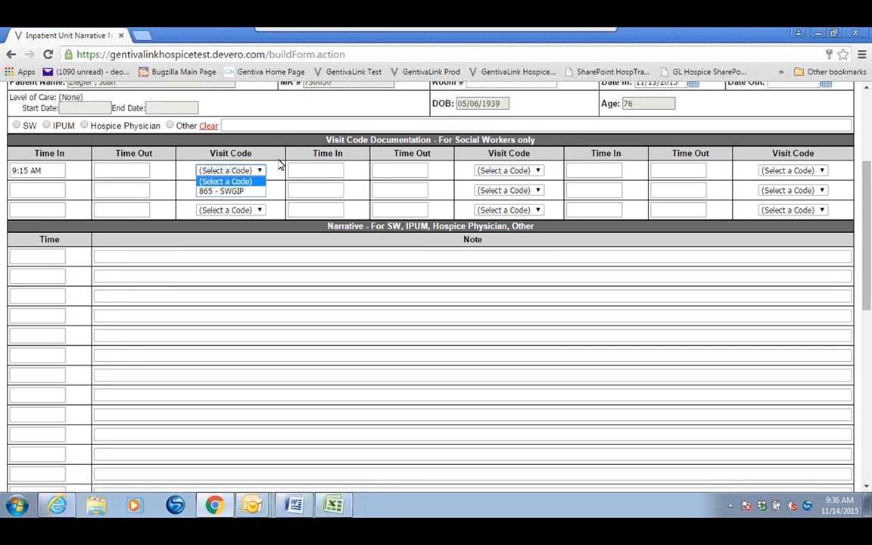
pyautogui.click(236, 191)
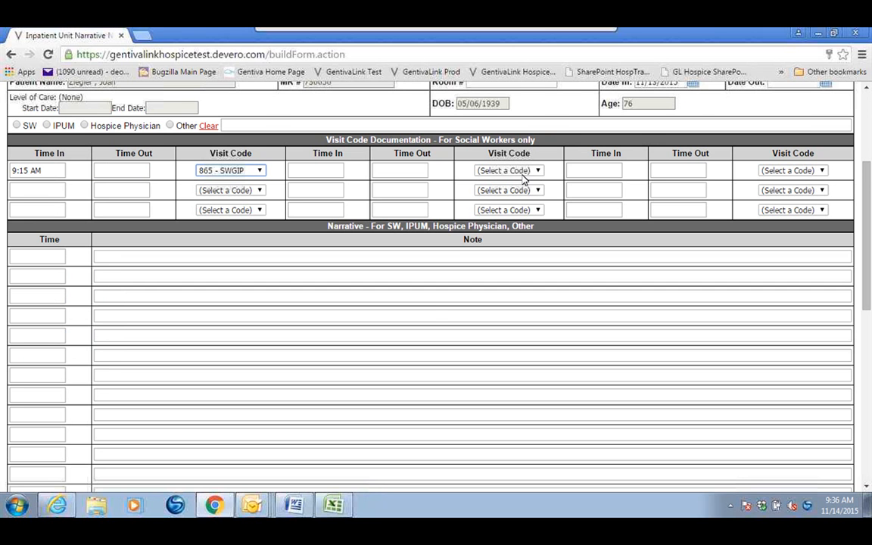
pyautogui.scroll(-1, 435, 316)
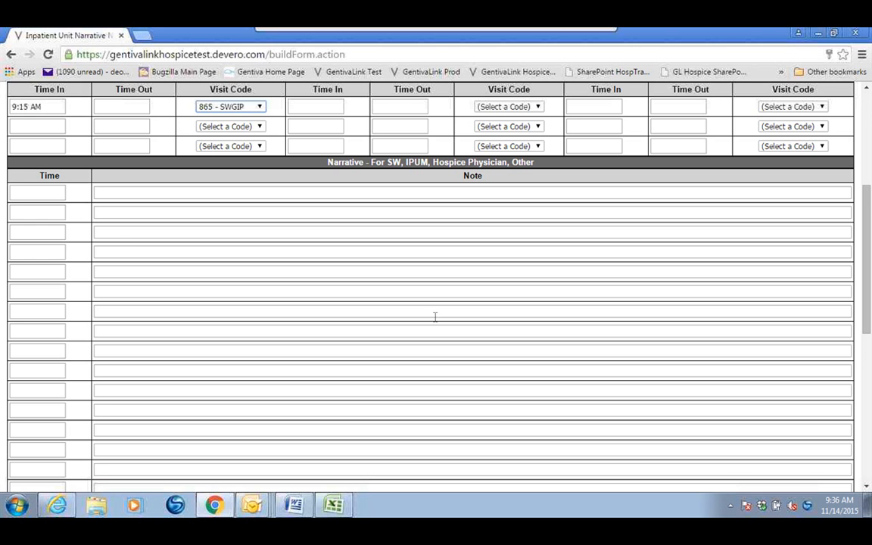
pyautogui.scroll(-1, 435, 316)
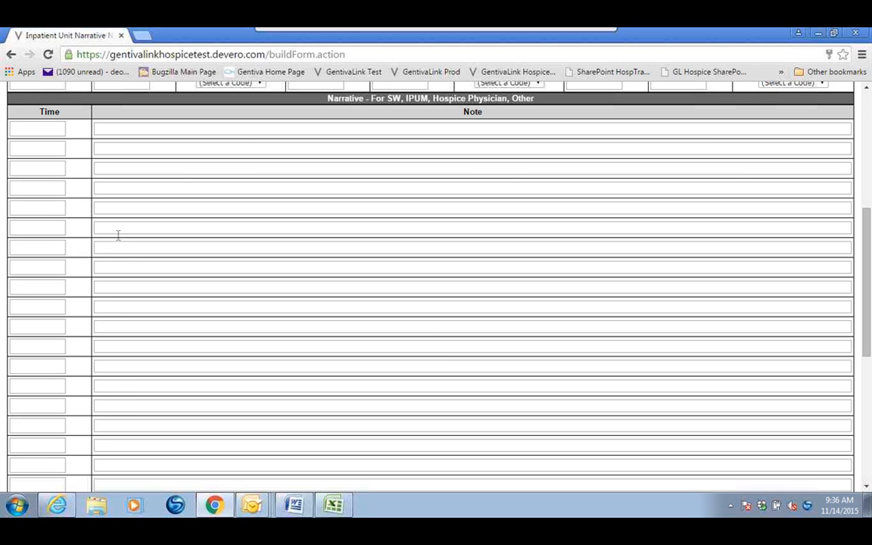
pyautogui.click(61, 131)
pyautogui.click(30, 319)
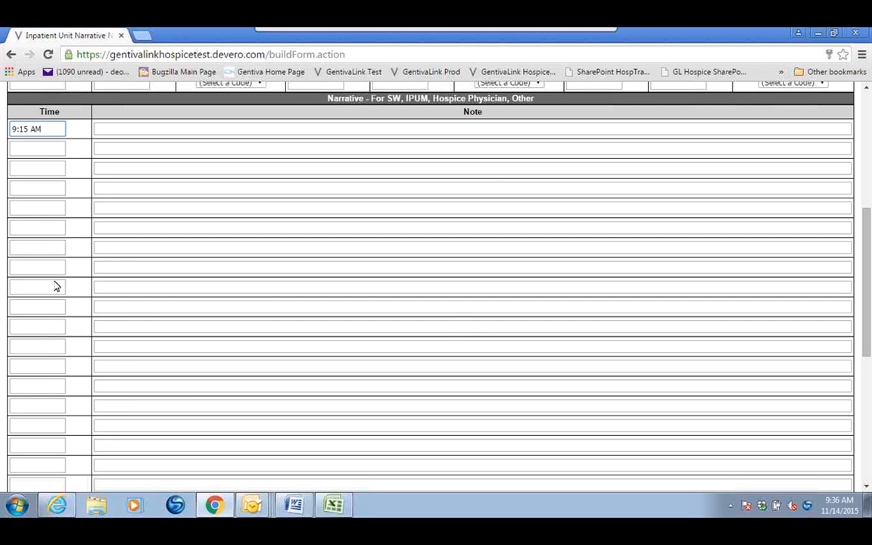
pyautogui.click(150, 135)
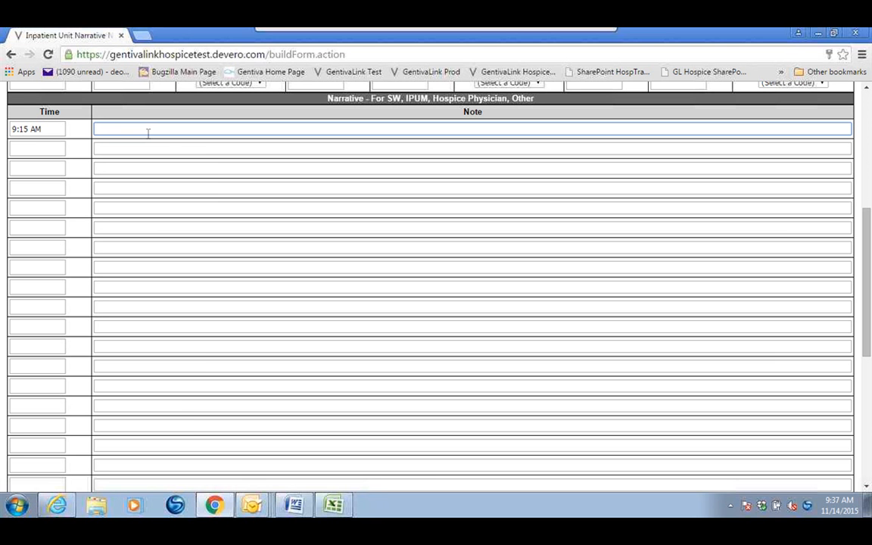
# - Leave the narrative note for the patient chart and open the Inpatient Unit Nurse Note under IPU Documentation
pyautogui.scroll(1, 148, 132)
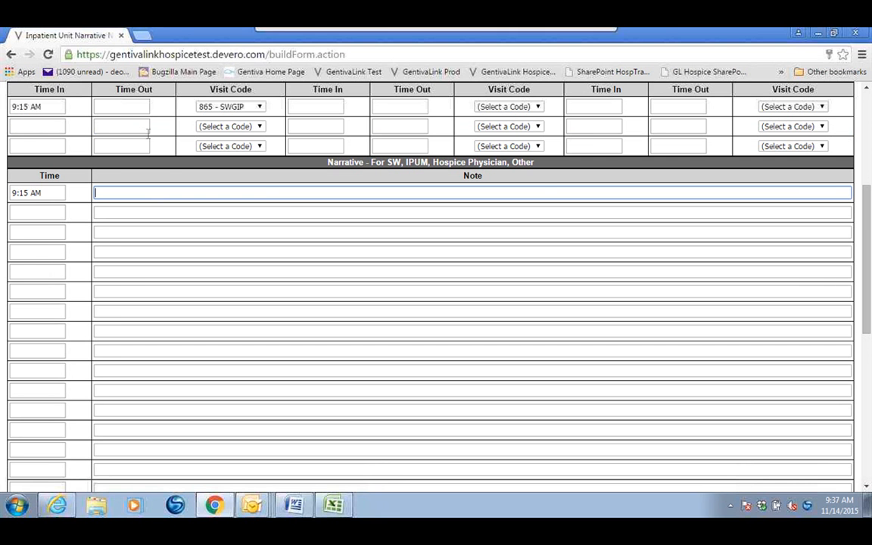
pyautogui.scroll(1, 148, 133)
pyautogui.scroll(3, 147, 133)
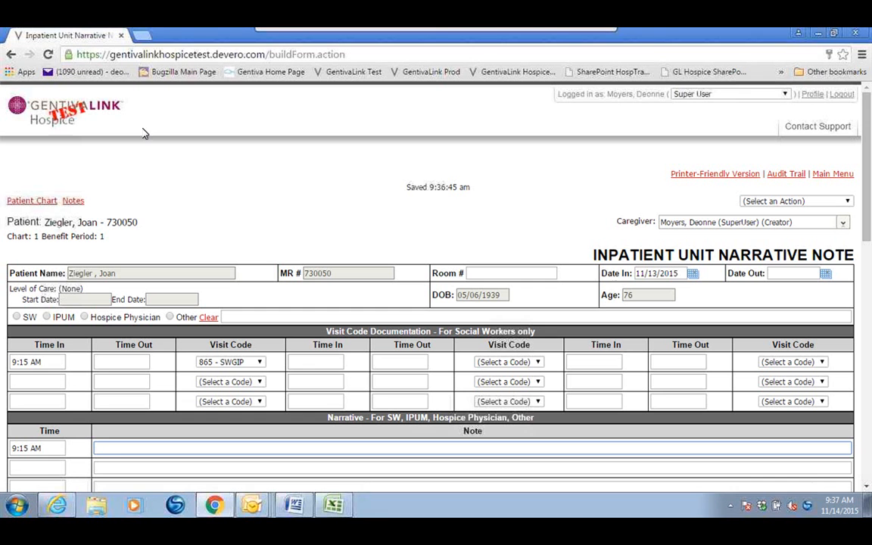
pyautogui.click(145, 133)
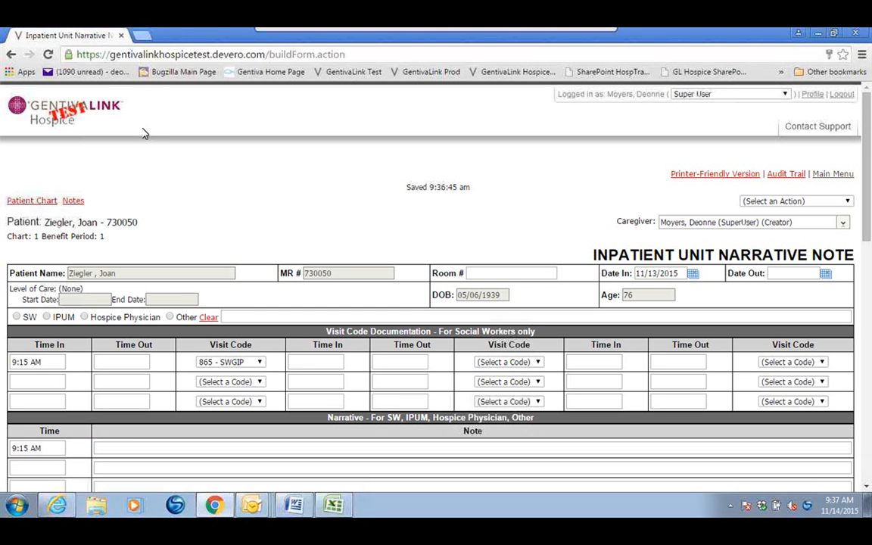
pyautogui.click(833, 173)
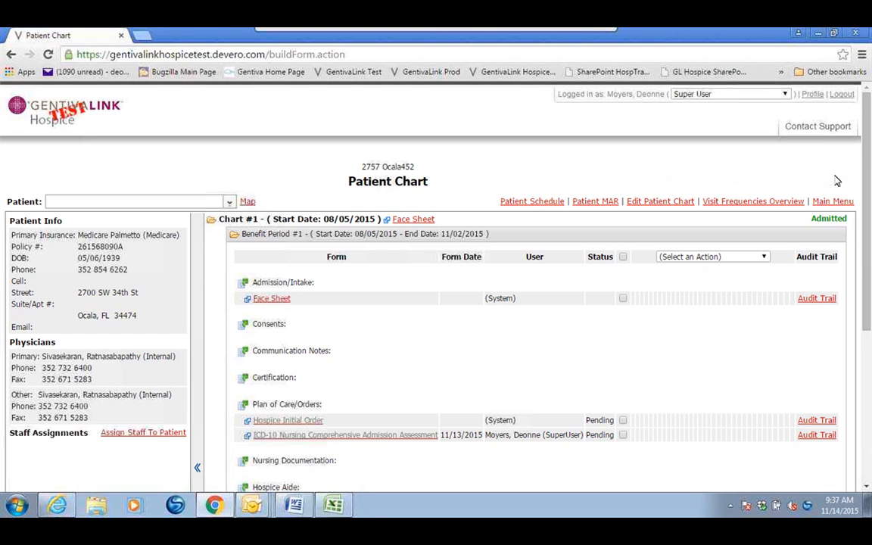
pyautogui.scroll(-4, 838, 180)
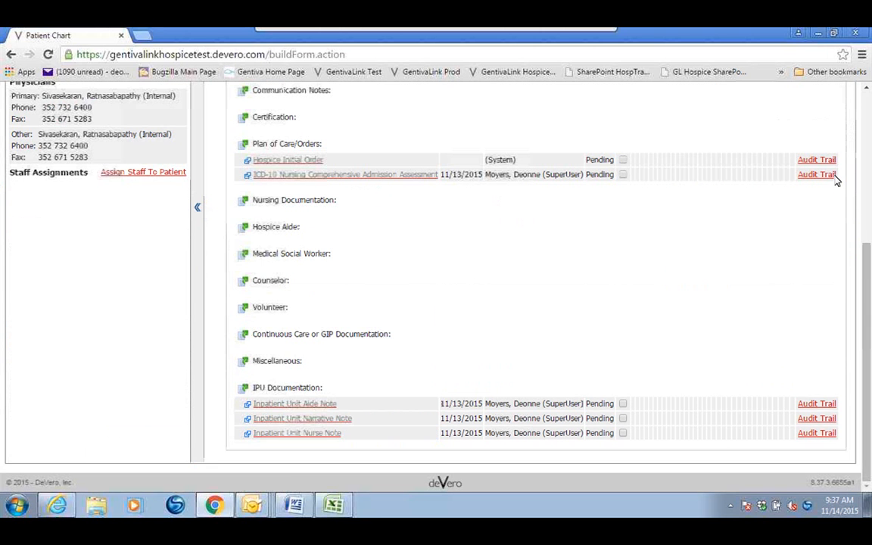
pyautogui.click(335, 406)
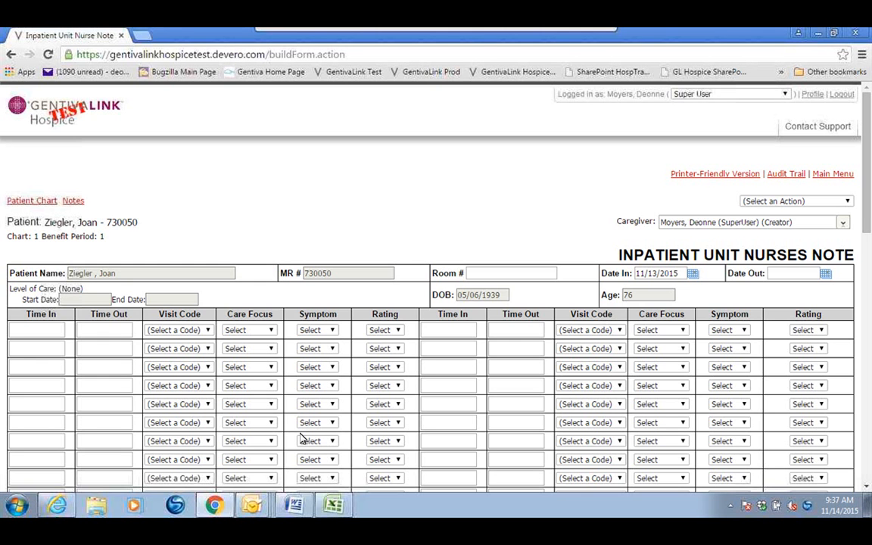
# - Set the first visit row of the nurse note to Time In 9:00 AM and Time Out 9:15 AM
pyautogui.scroll(-1, 301, 439)
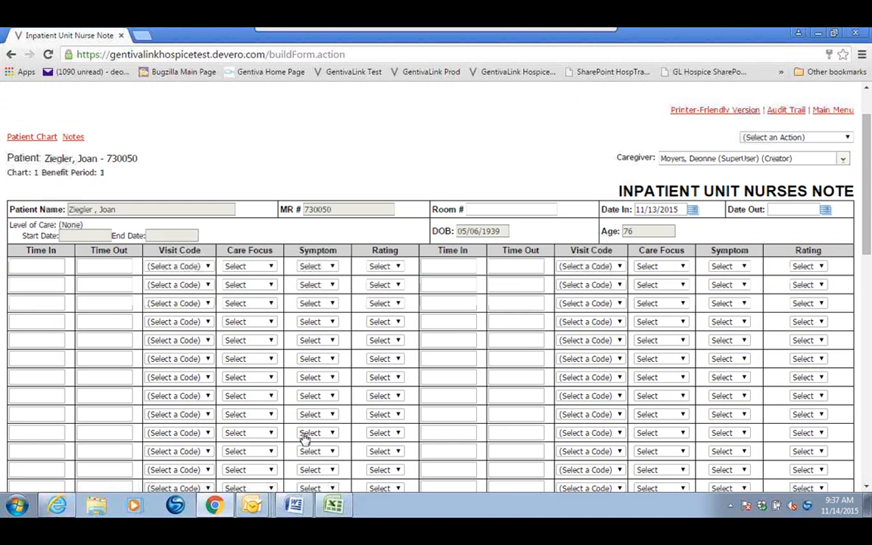
pyautogui.scroll(-2, 304, 439)
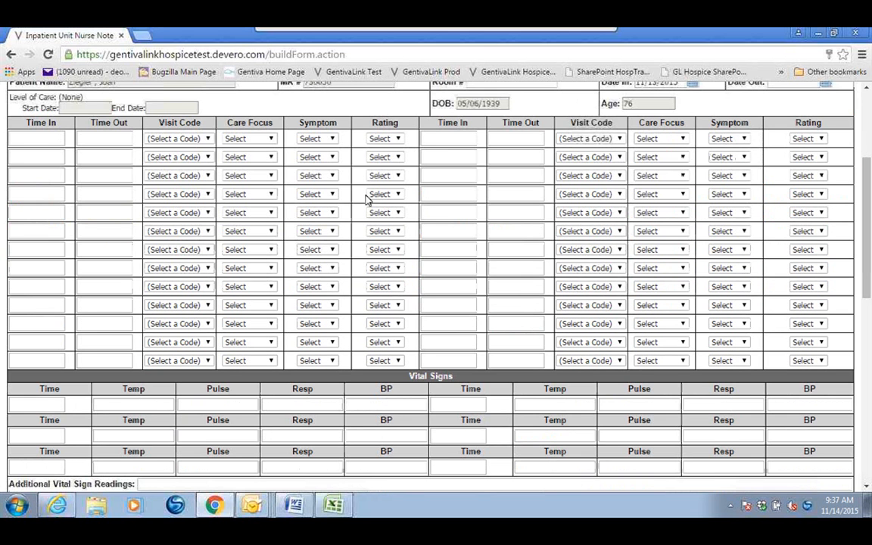
pyautogui.scroll(1, 366, 198)
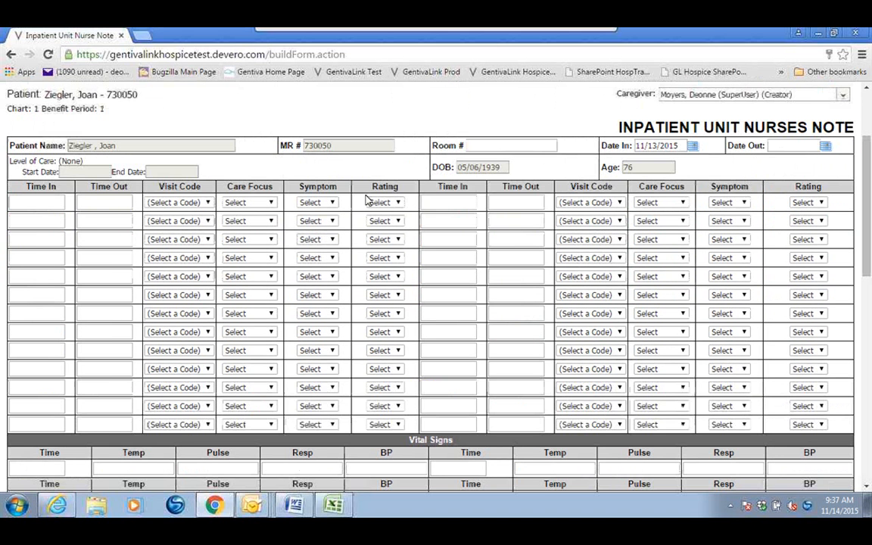
pyautogui.scroll(-1, 618, 252)
pyautogui.click(43, 139)
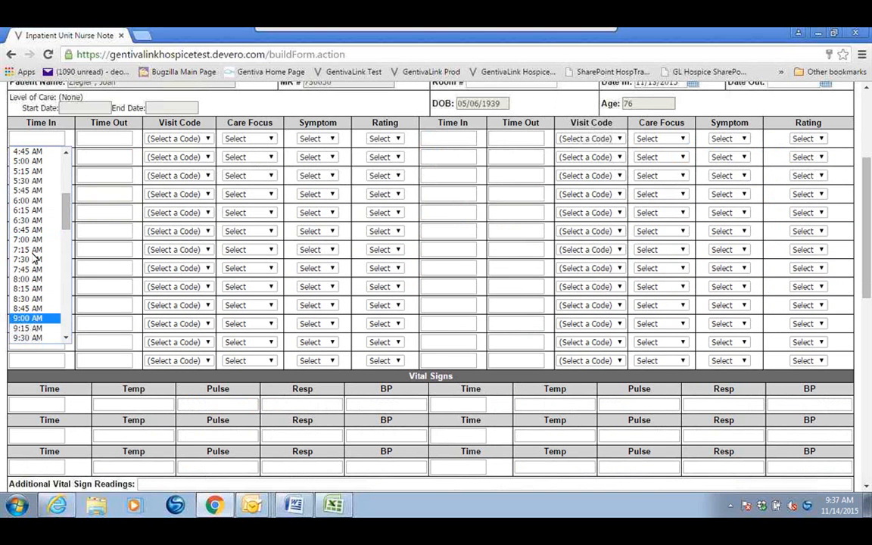
pyautogui.click(23, 318)
pyautogui.click(125, 140)
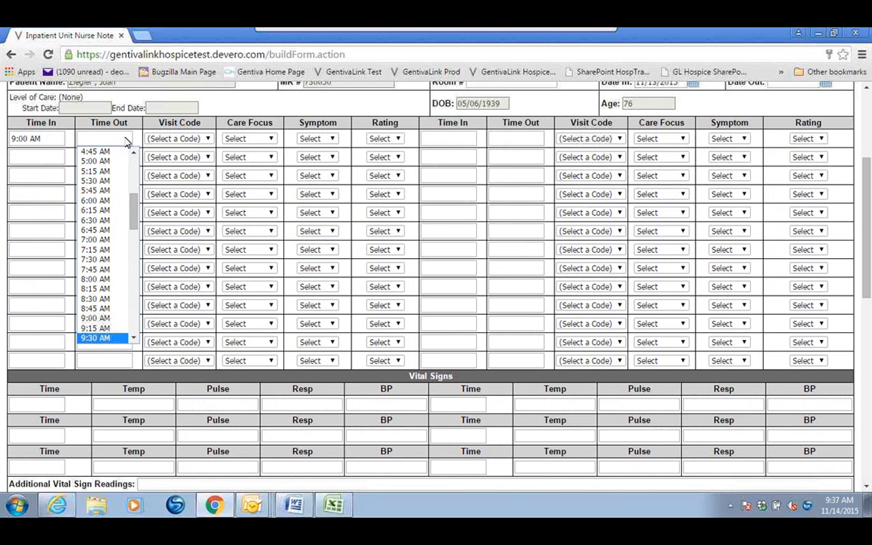
pyautogui.press('Up')
pyautogui.click(106, 328)
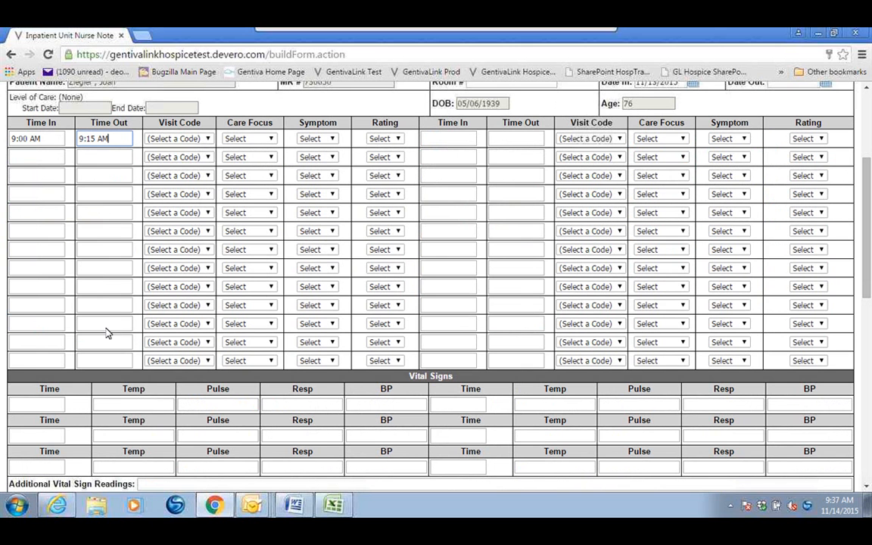
# - Set the first visit row's Visit Code to 864 - SNGIP and its Care Focus to Medication
pyautogui.click(203, 138)
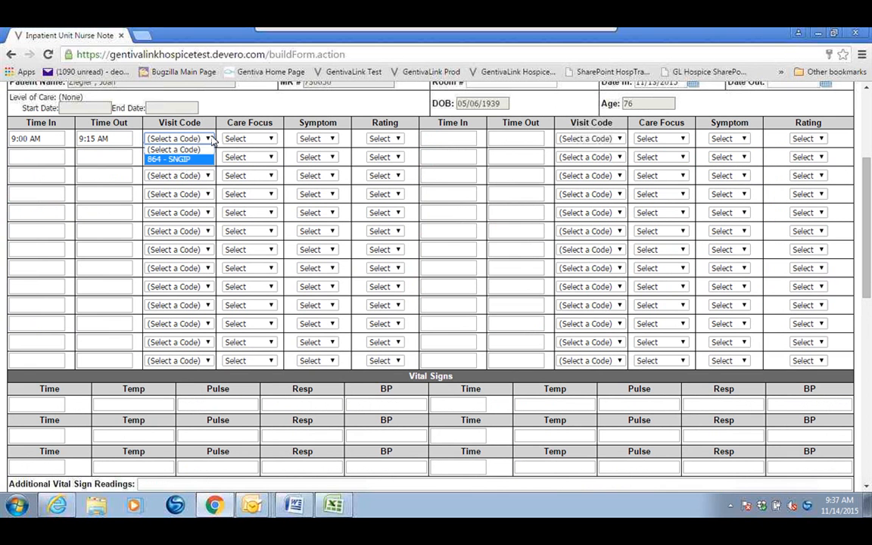
pyautogui.click(181, 159)
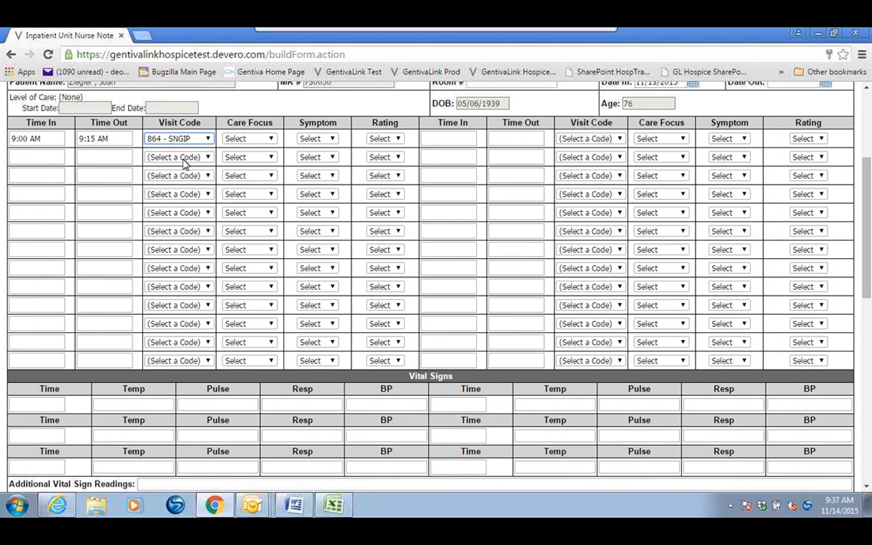
pyautogui.click(273, 141)
pyautogui.press('Down')
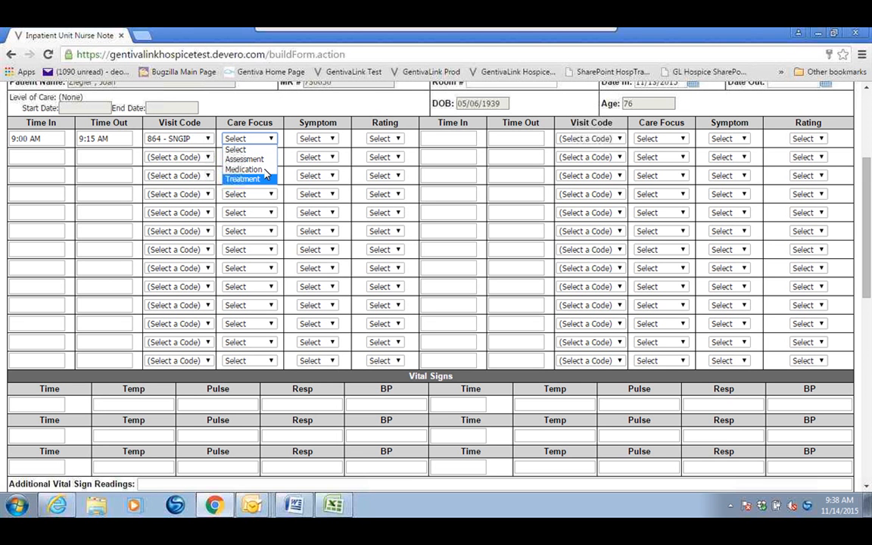
pyautogui.press('Up')
pyautogui.press('Up')
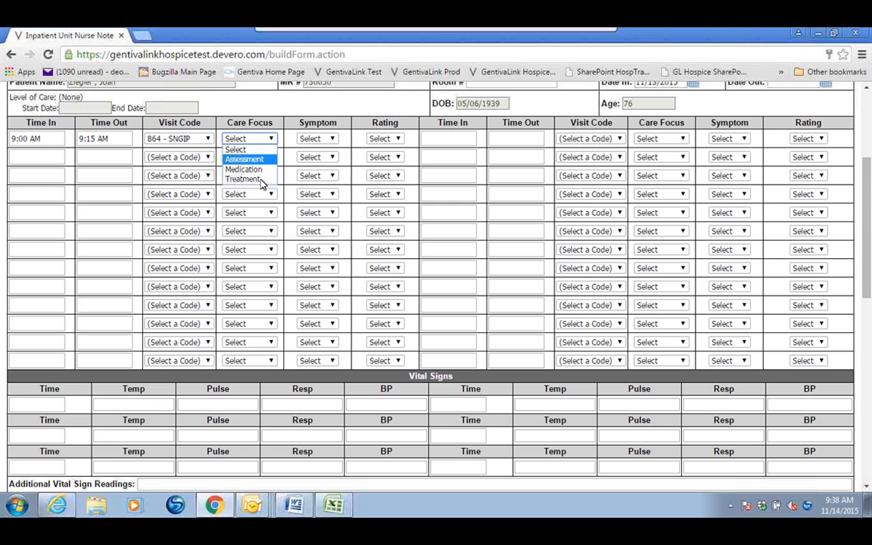
pyautogui.click(261, 168)
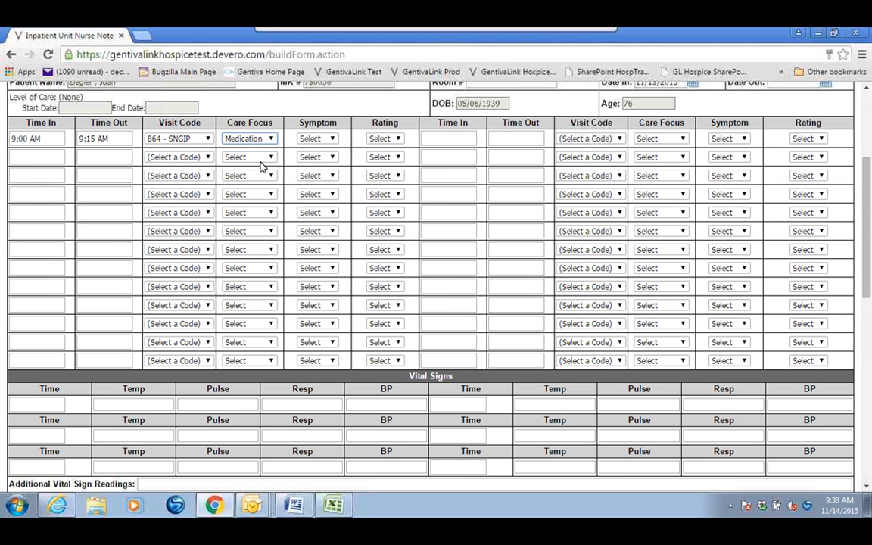
# - Set the first visit row's Symptom to Pain with a Rating of 6/10
pyautogui.click(333, 139)
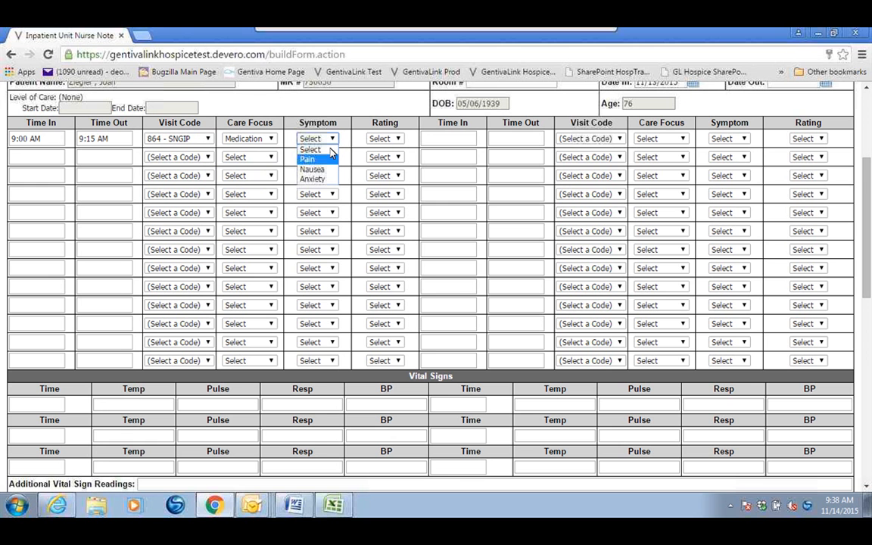
pyautogui.click(330, 157)
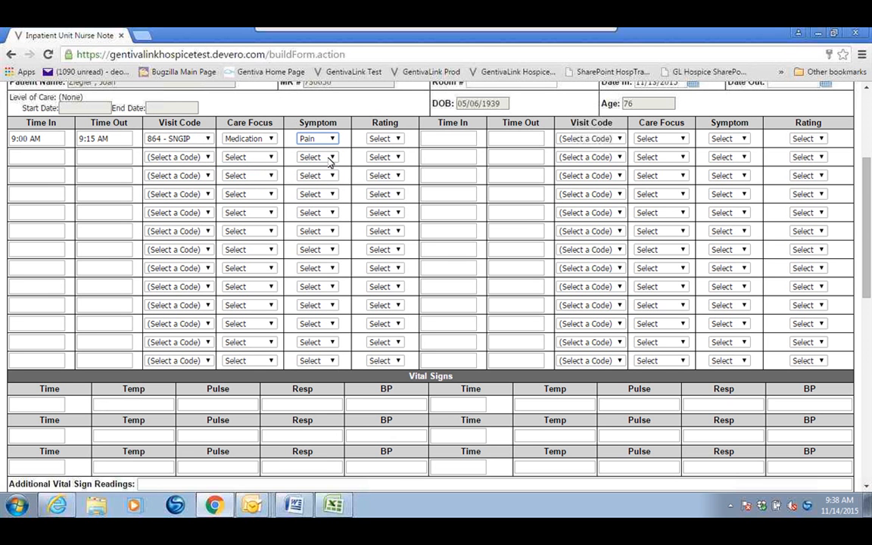
pyautogui.click(396, 139)
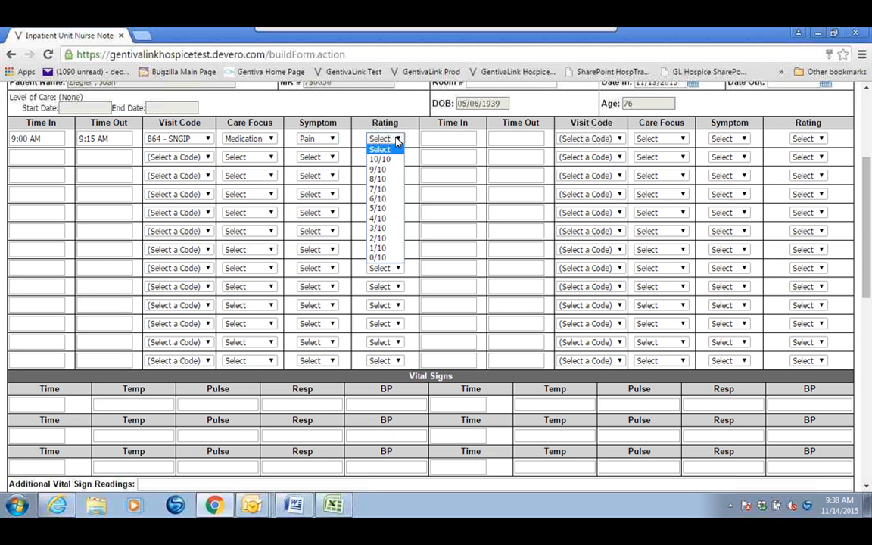
pyautogui.press('6')
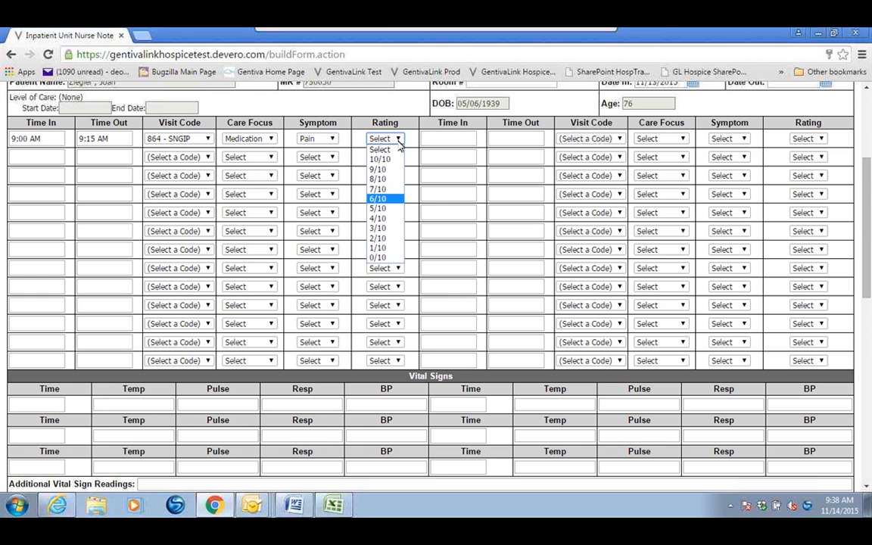
pyautogui.click(394, 199)
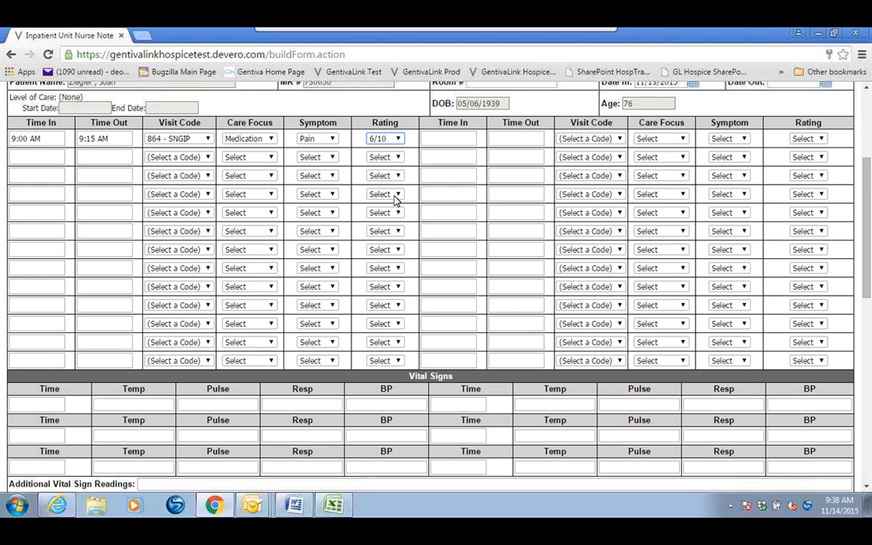
# - Set the first Narrative row's Time to 9:15 AM and place the cursor in its Note field
pyautogui.scroll(-2, 19, 214)
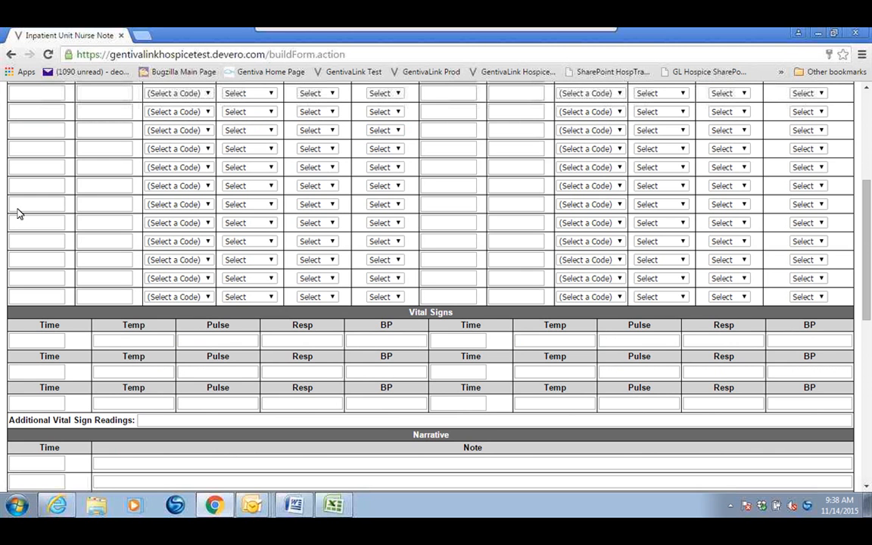
pyautogui.scroll(-5, 19, 214)
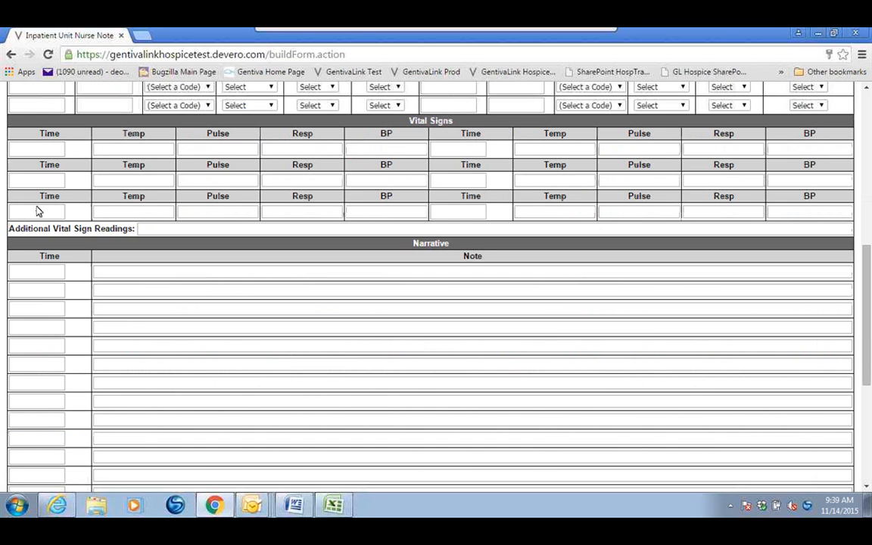
pyautogui.click(206, 229)
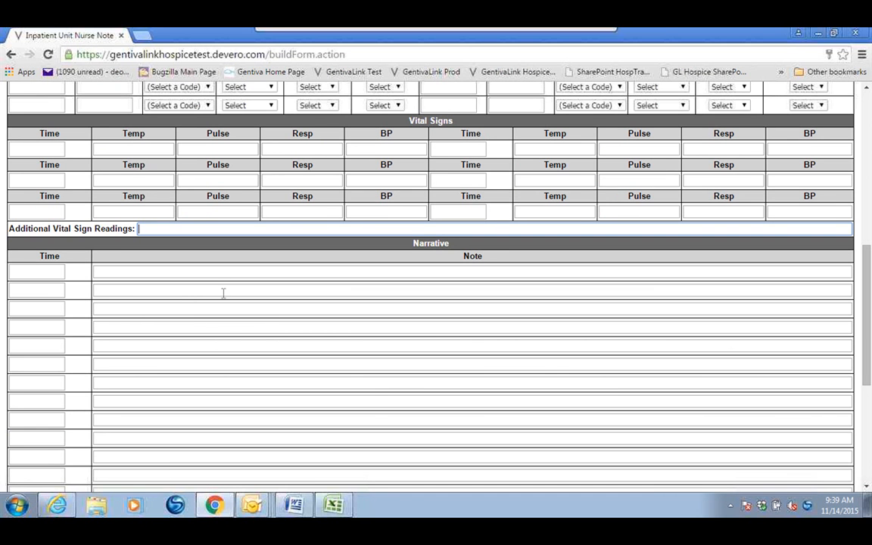
pyautogui.scroll(-1, 229, 341)
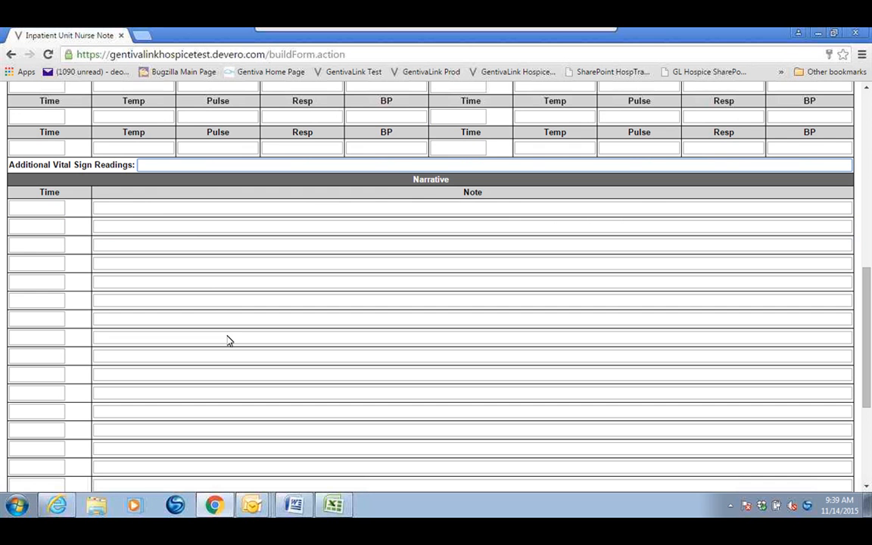
pyautogui.scroll(-1, 233, 341)
pyautogui.press('Tab')
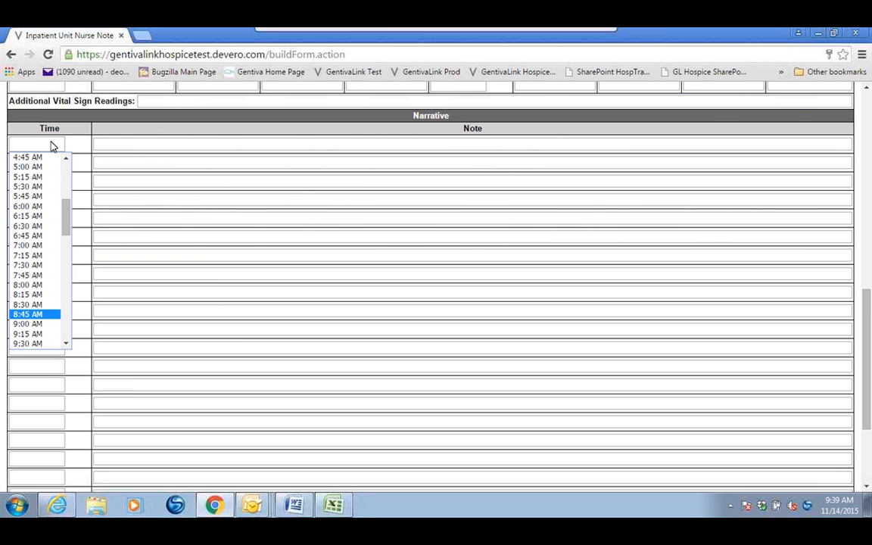
pyautogui.click(34, 334)
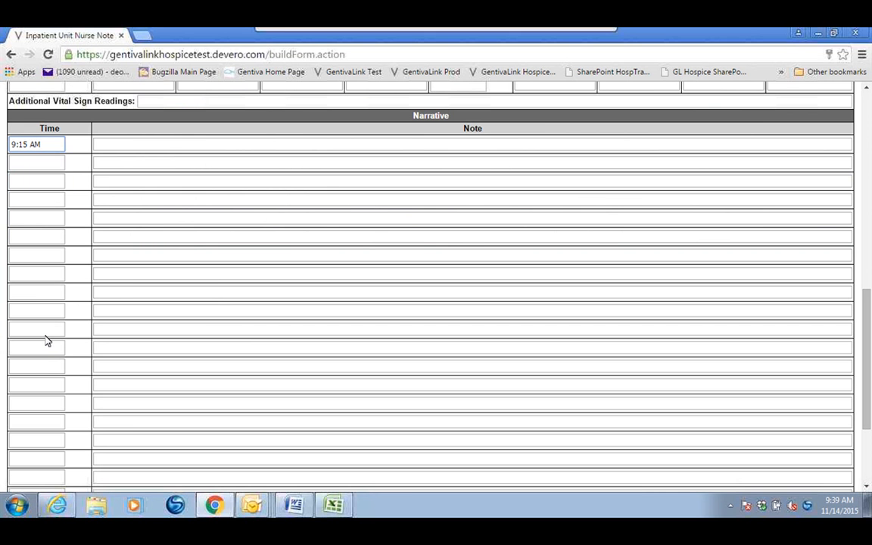
pyautogui.click(168, 144)
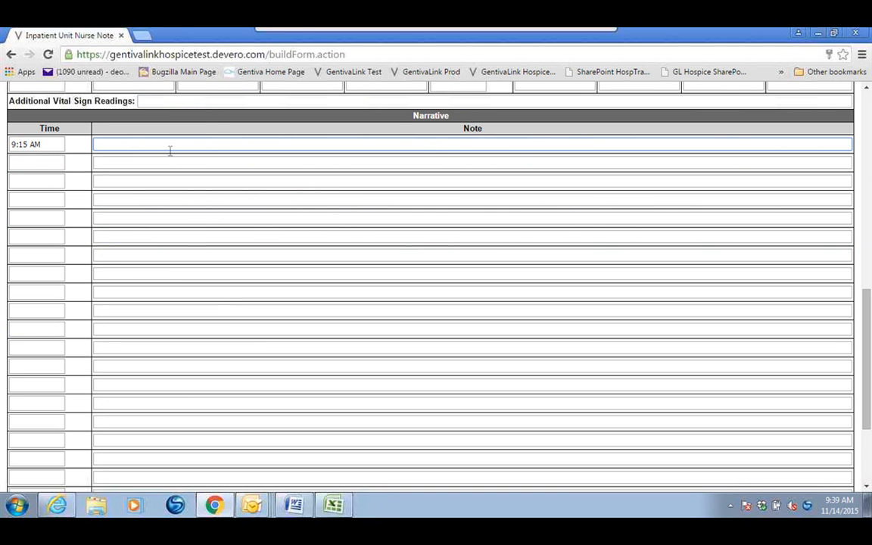
# - Leave the Inpatient Unit Nurse Note from the end of the form and return to the Patient Chart
pyautogui.scroll(-3, 170, 151)
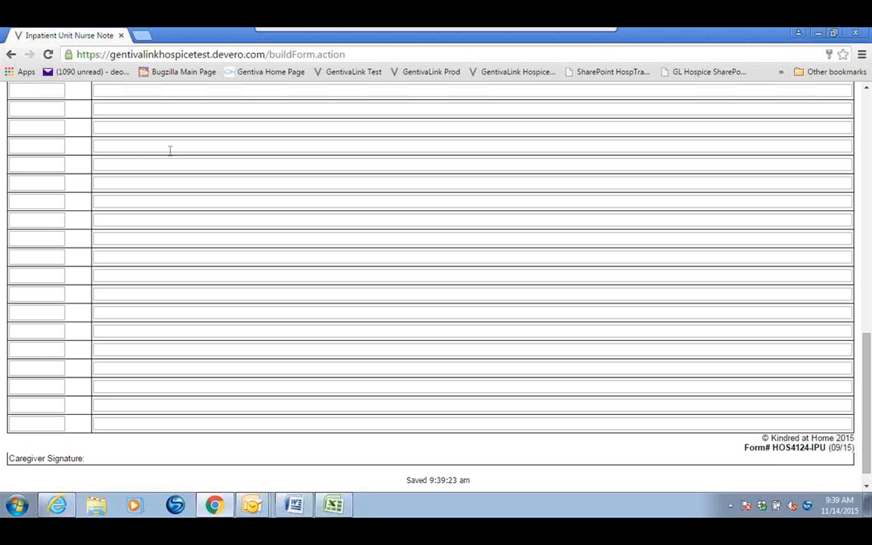
pyautogui.scroll(-1, 168, 151)
pyautogui.click(416, 477)
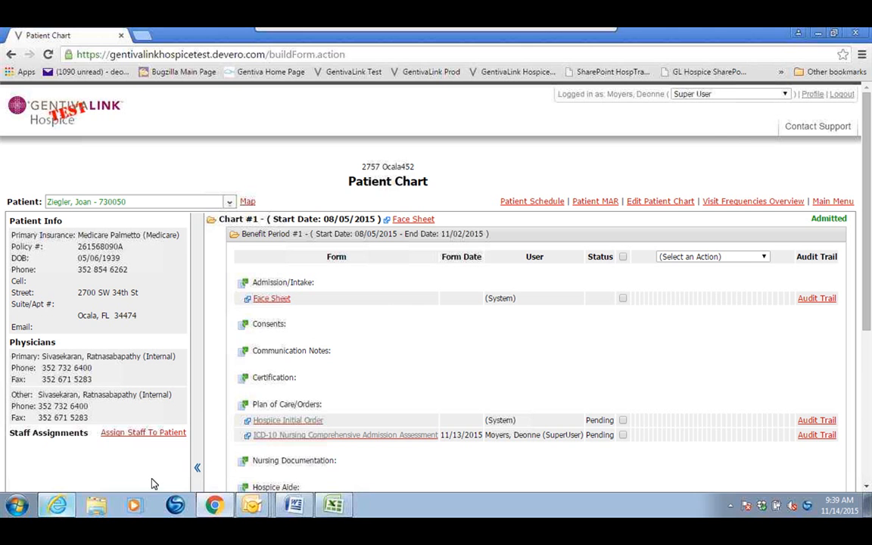
# - Switch to the Webconferencing window in Internet Explorer
pyautogui.moveTo(59, 513)
pyautogui.click(42, 483)
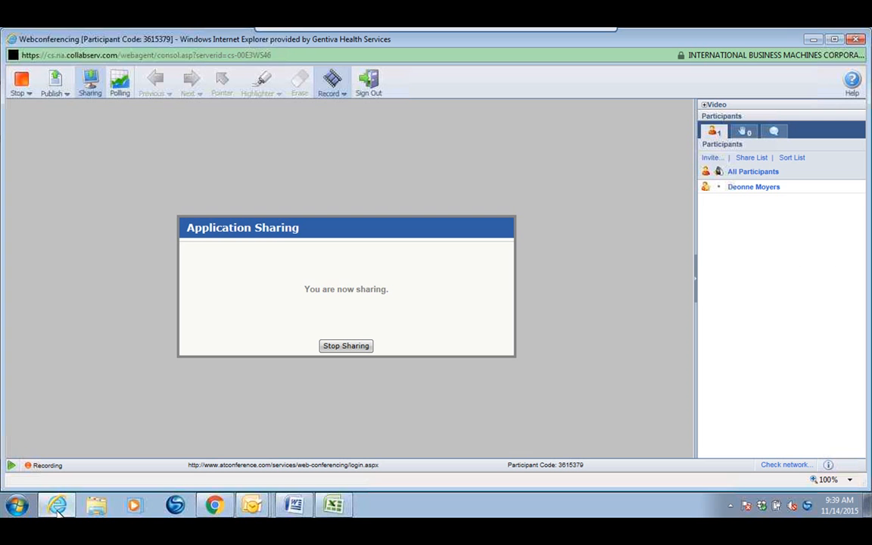